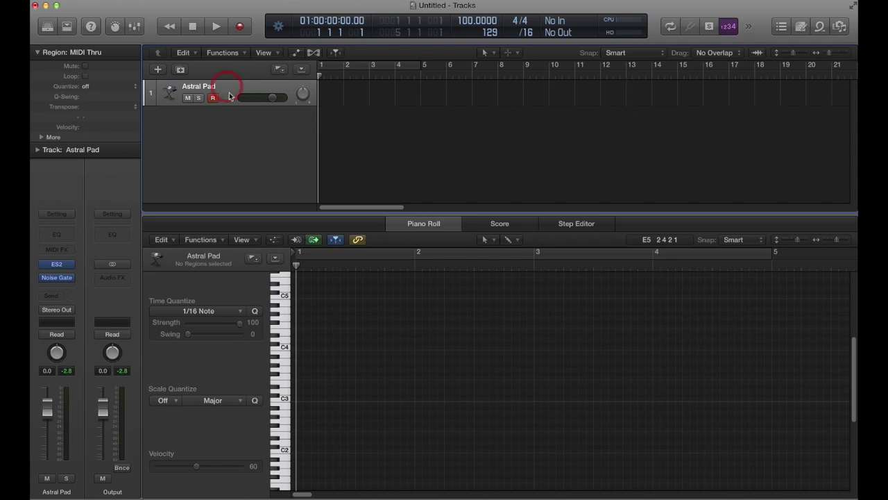
Open the Astral Pad's ES2 synth window, then close it
click(57, 267)
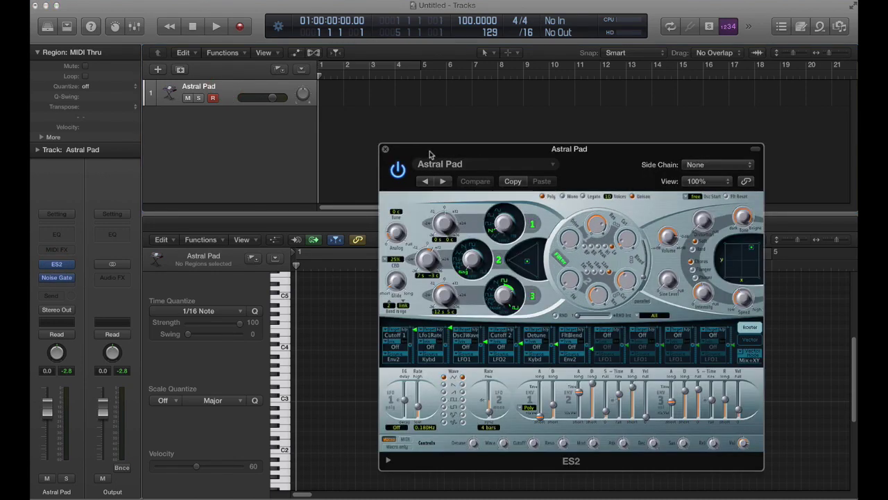
click(388, 152)
click(387, 151)
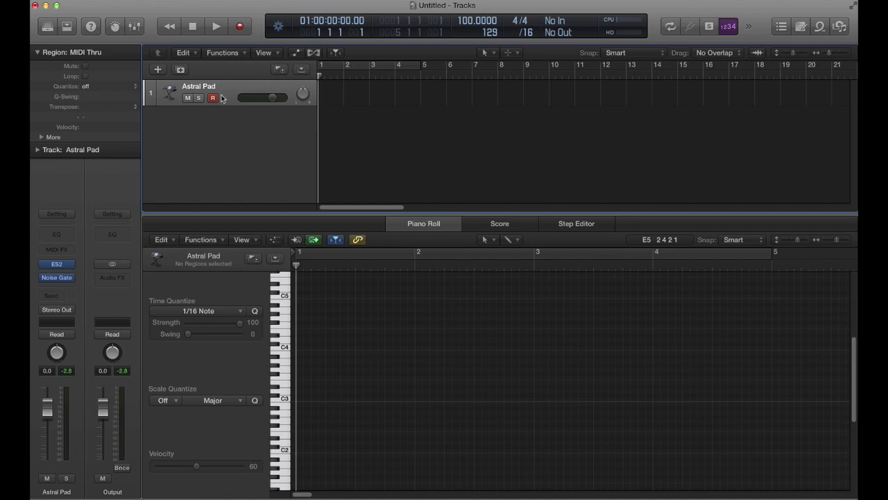
Create an empty MIDI region on Astral Pad and lengthen it to four bars
right_click(330, 90)
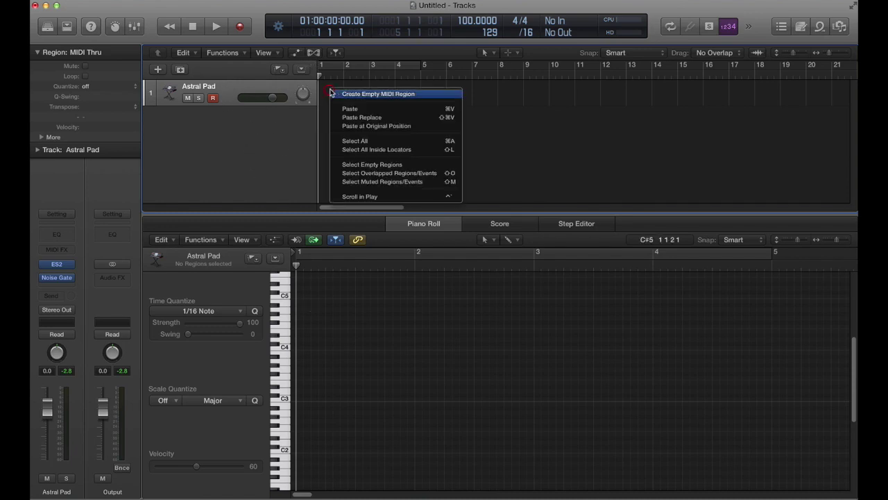
click(359, 95)
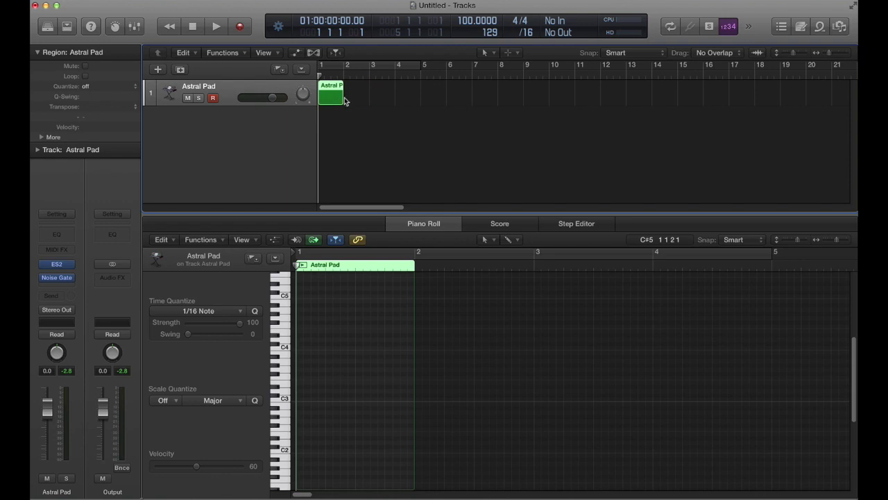
drag(345, 99, 419, 101)
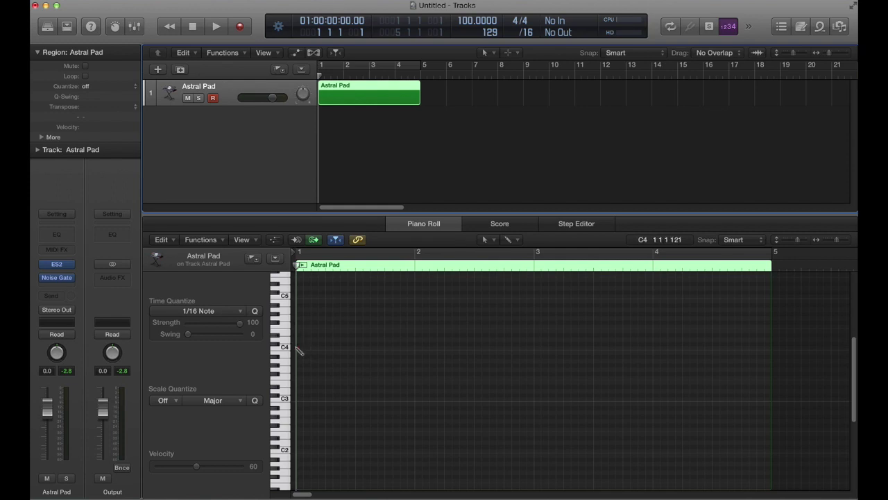
Pencil in the bar 1 chord built on D#4 and the bar 2 chord containing C4
click(300, 350)
drag(297, 347, 299, 338)
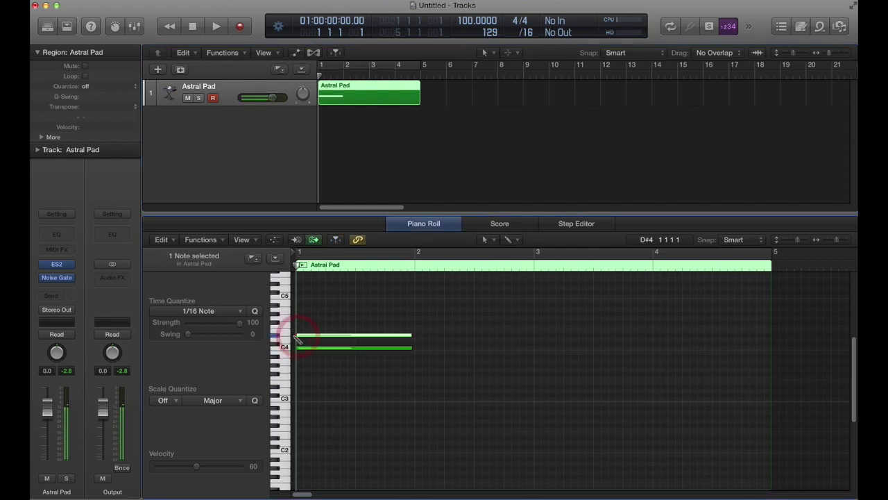
click(299, 318)
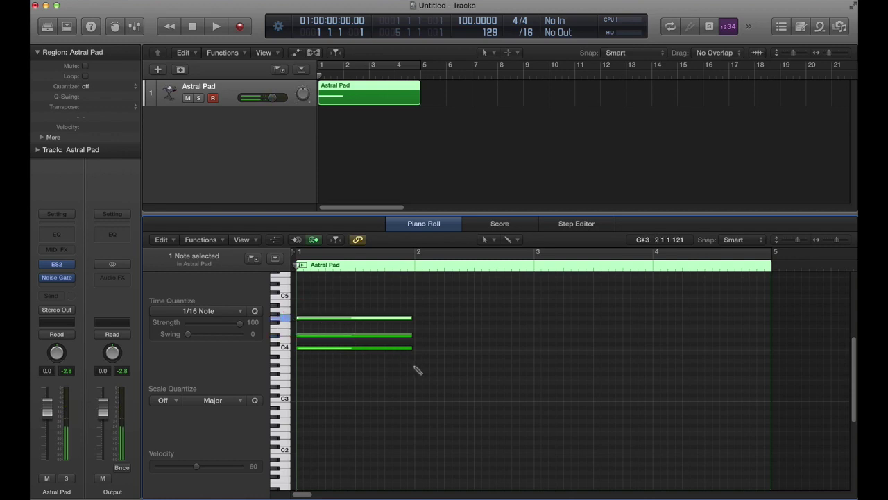
click(419, 366)
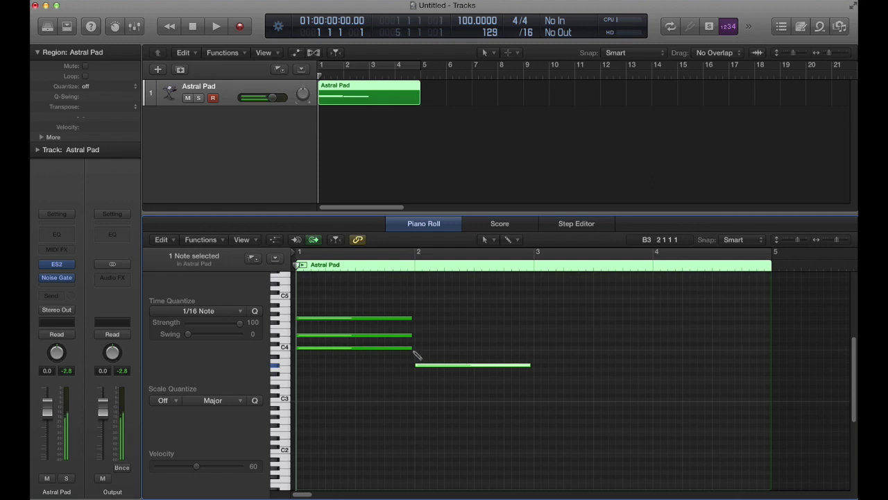
click(416, 347)
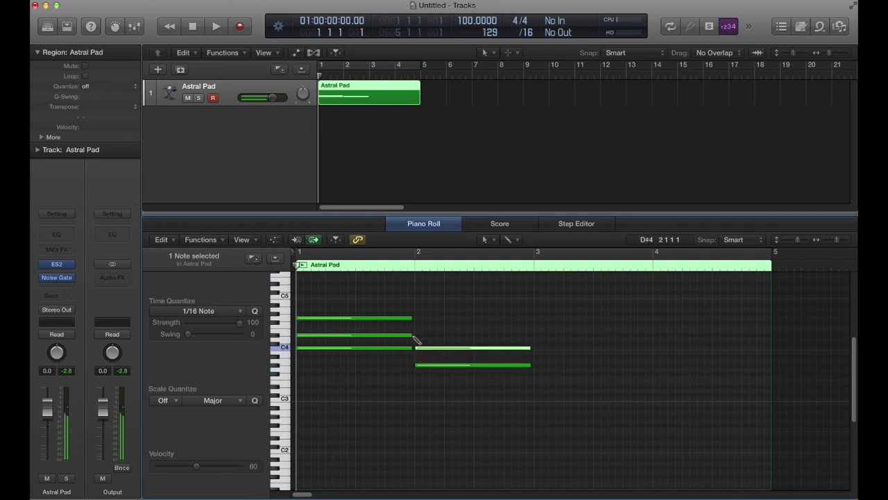
click(416, 336)
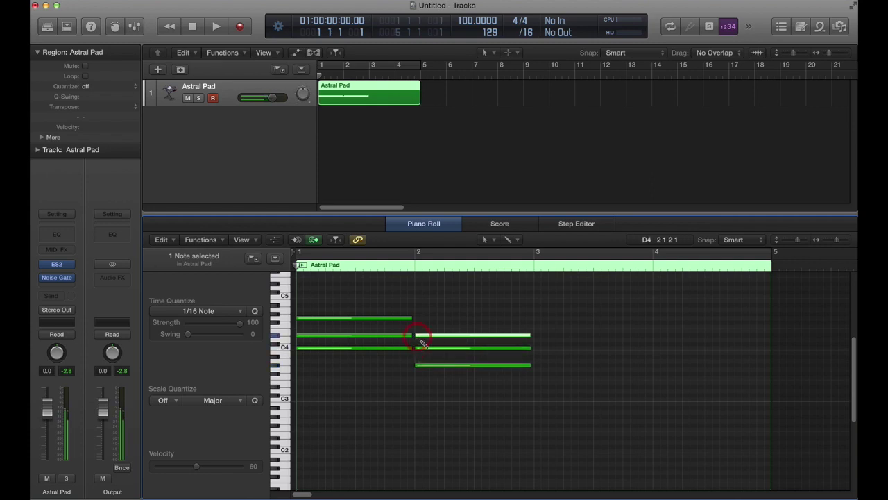
Pencil in three-note chords for bars 3 and 4, the bar 4 chord topped by C4
click(536, 356)
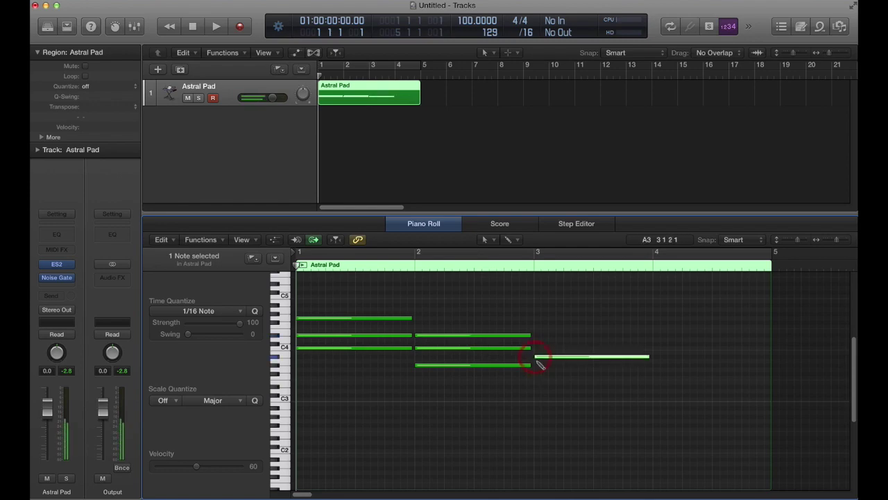
click(536, 369)
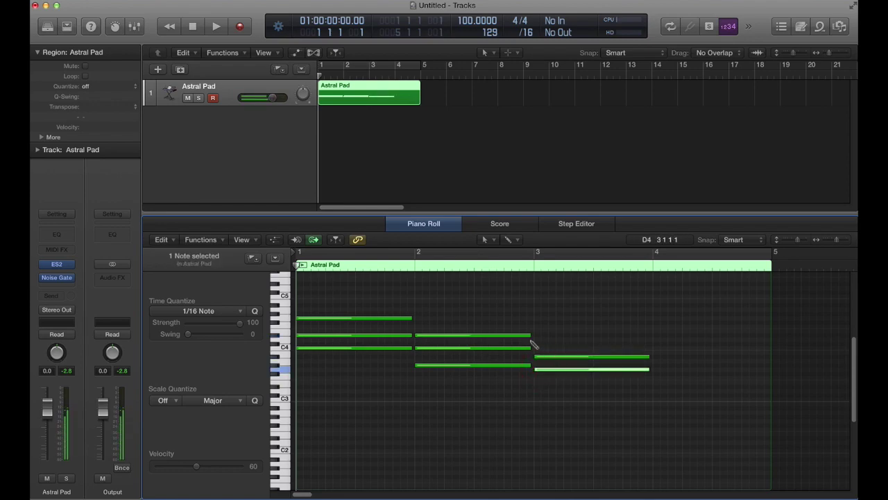
click(534, 339)
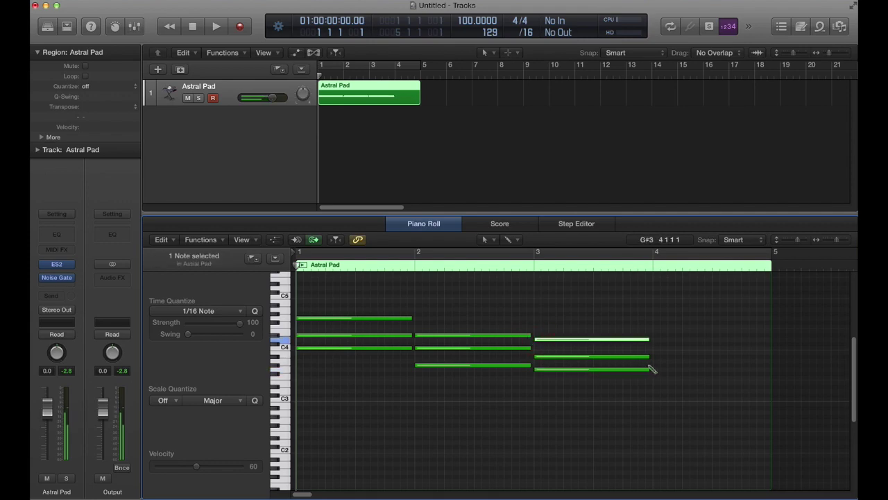
click(655, 365)
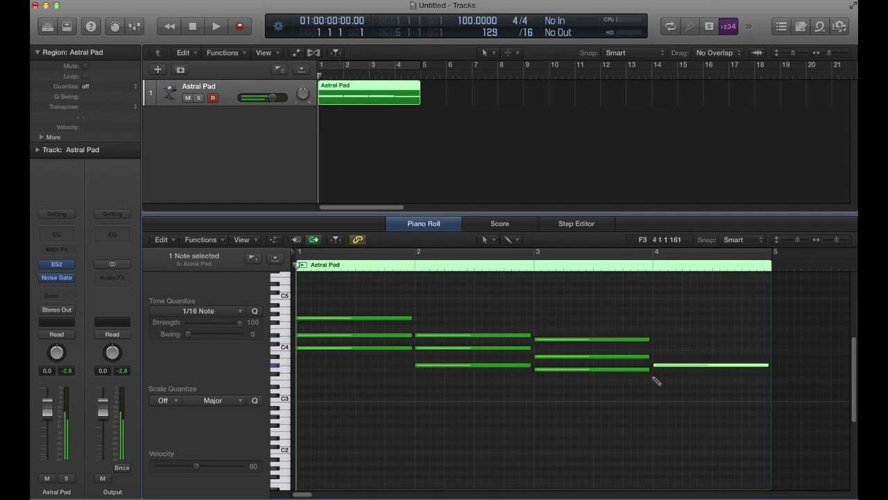
click(655, 378)
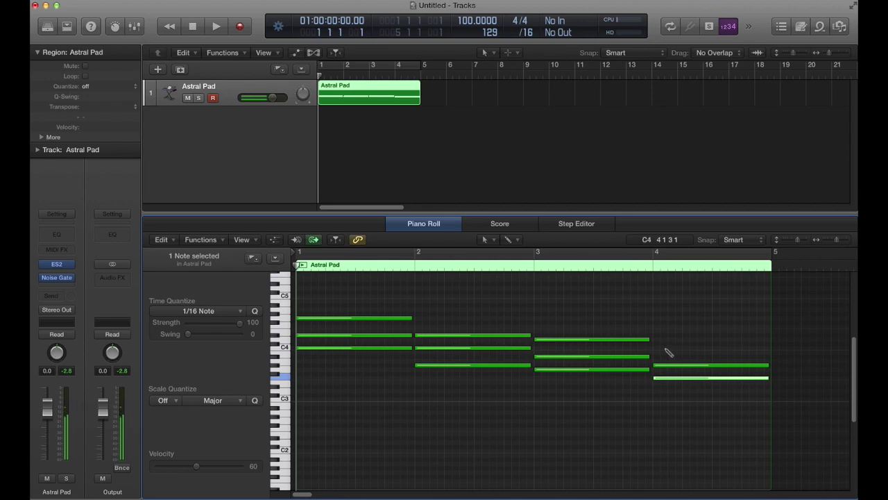
click(654, 347)
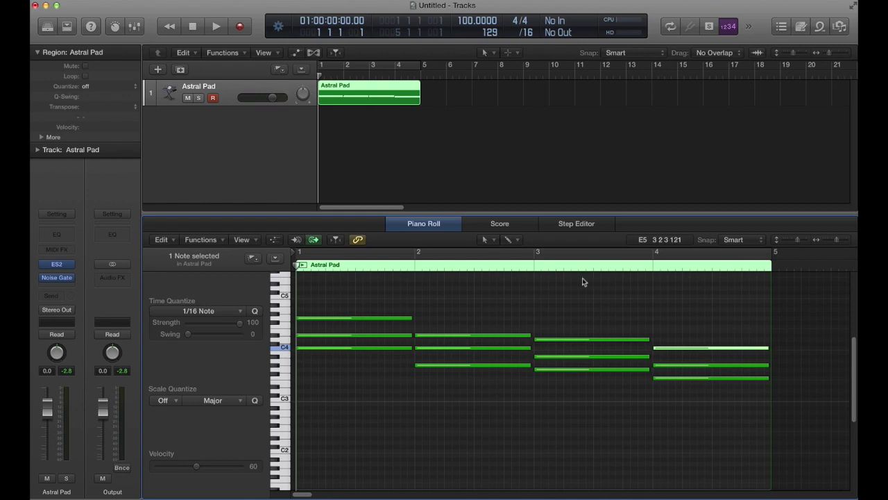
Play back the four-bar chord progression and stop it
click(216, 27)
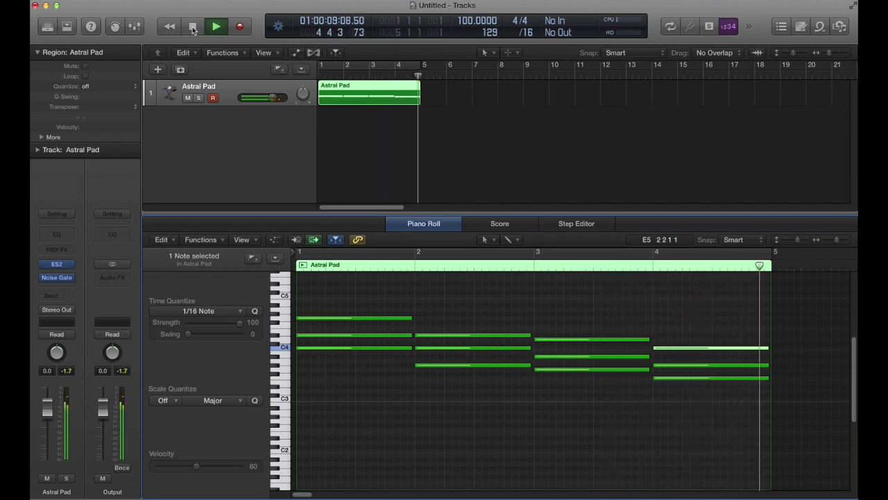
click(194, 28)
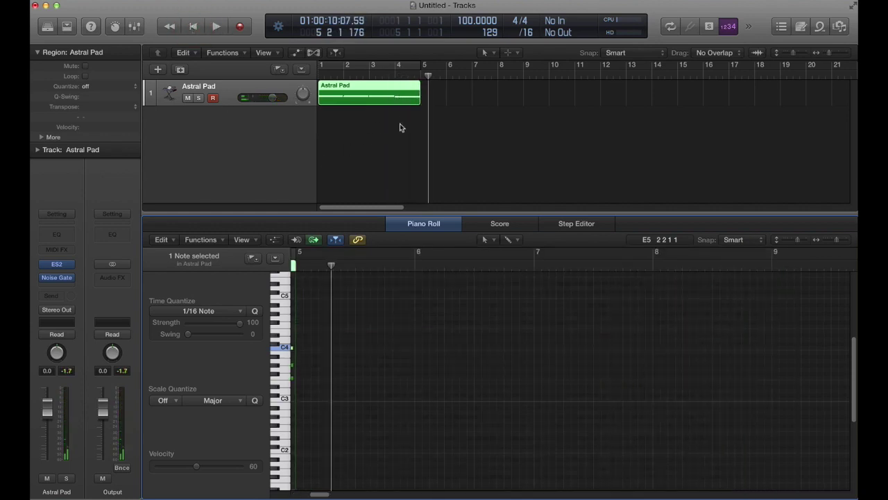
scroll(399, 127, left, 1)
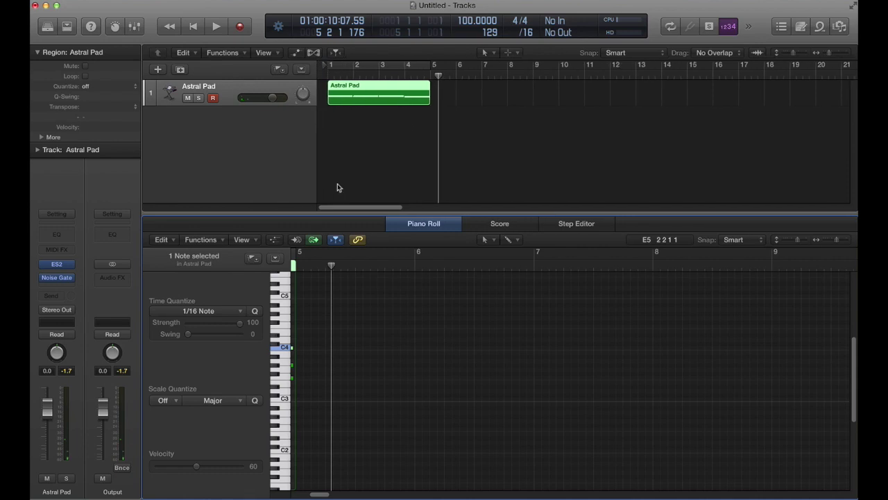
Open Astral Pad's Noise Gate window and check its side-chain inputs, leaving it at None
click(56, 279)
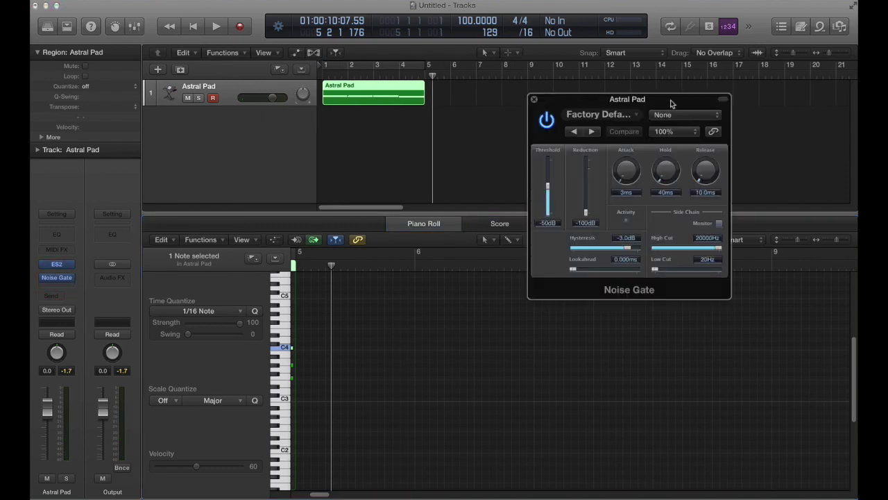
drag(671, 102, 590, 153)
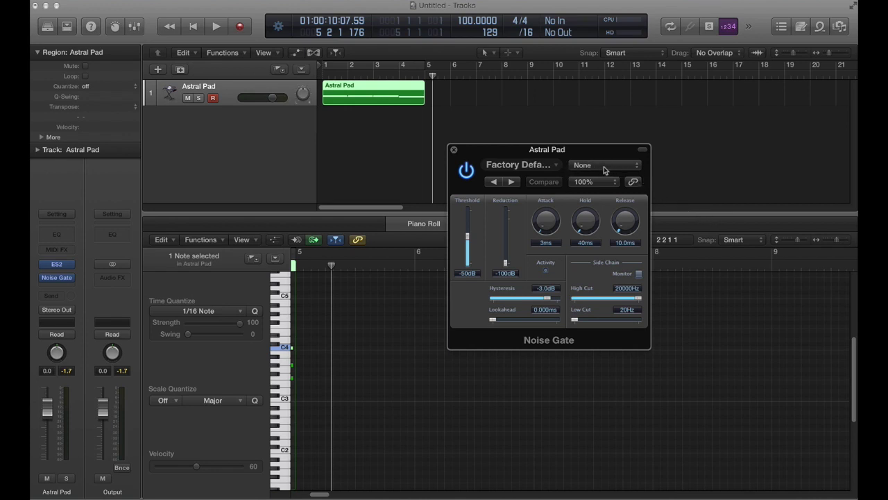
click(624, 169)
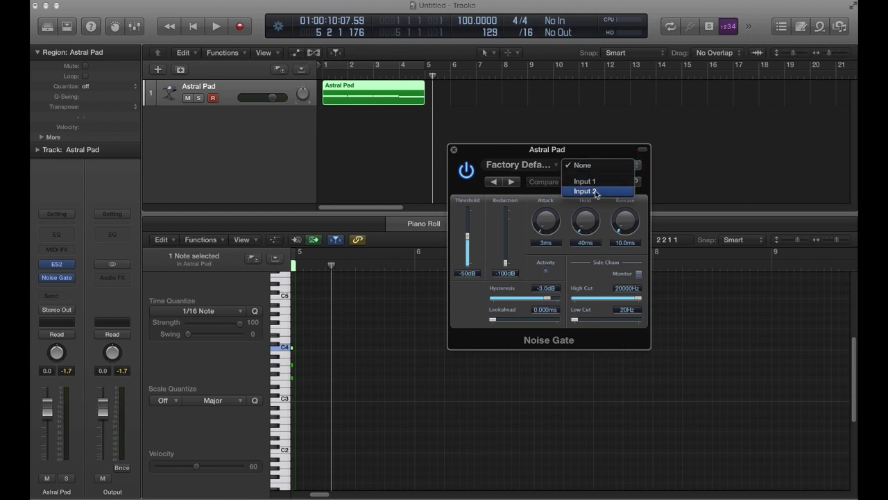
click(595, 150)
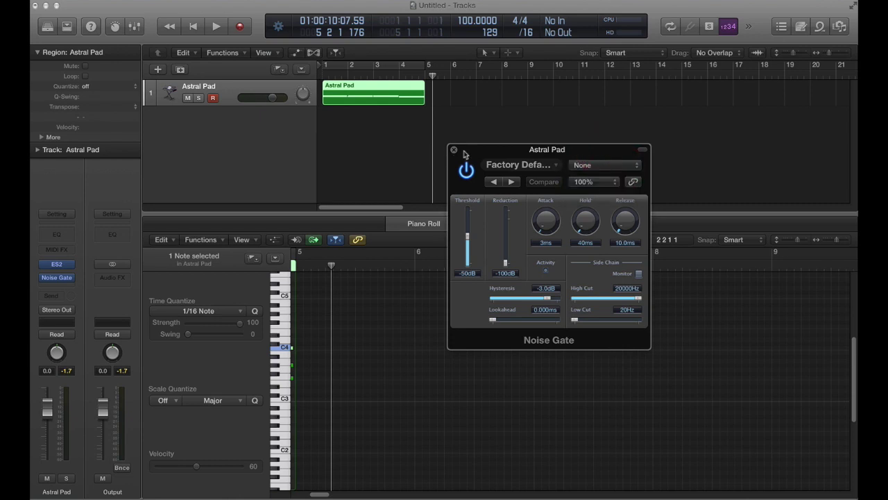
drag(496, 149, 285, 212)
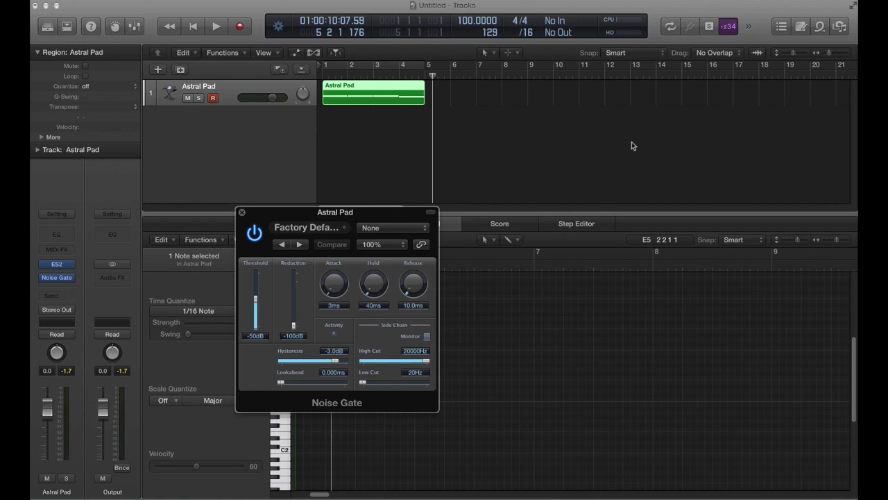
Preview the Aurora Beat loop from the beats-filtered Apple Loops and add it as a track at bar 1
click(820, 29)
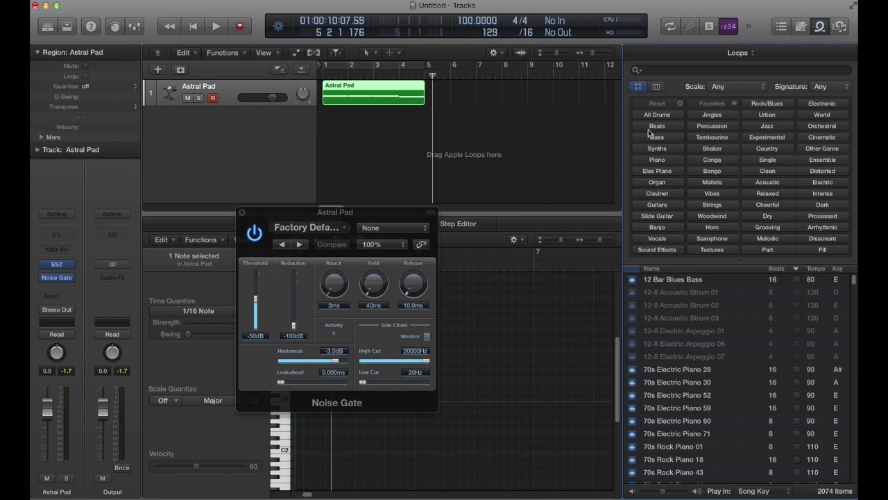
click(649, 128)
scroll(712, 359, down, 5)
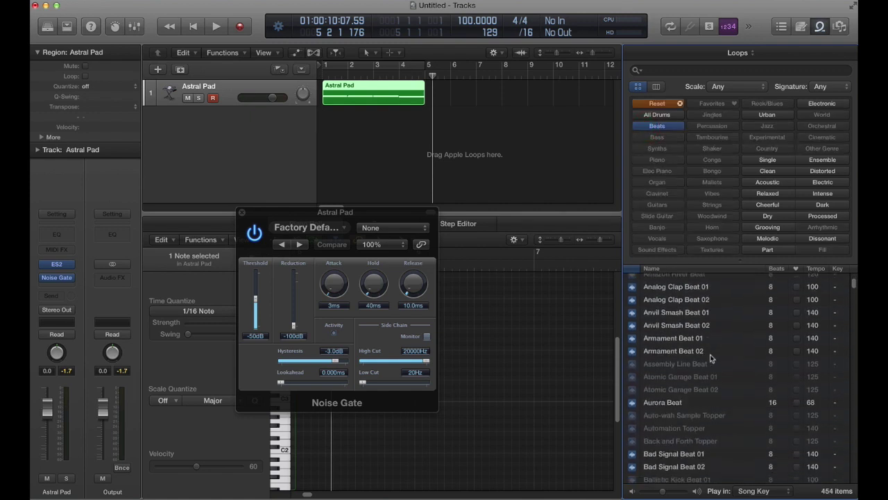
click(645, 403)
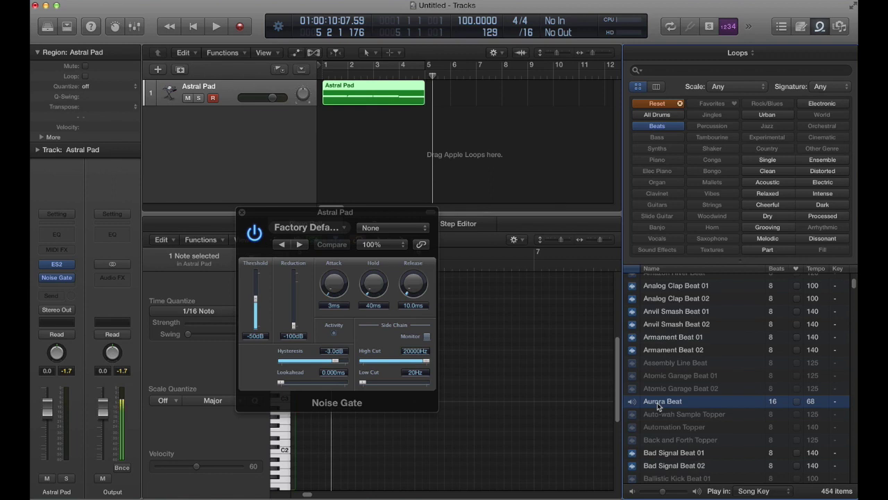
drag(655, 403, 338, 117)
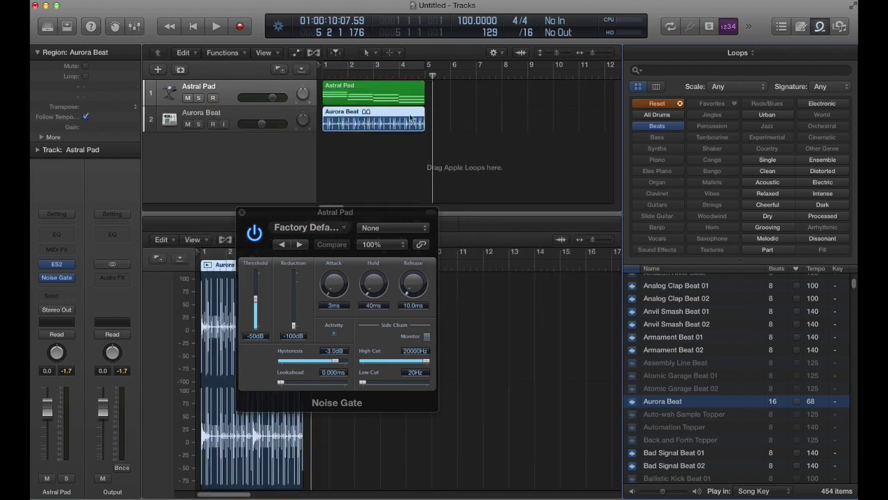
Return to the start, set a cycle over bars 1–4, and play the looped section
click(217, 26)
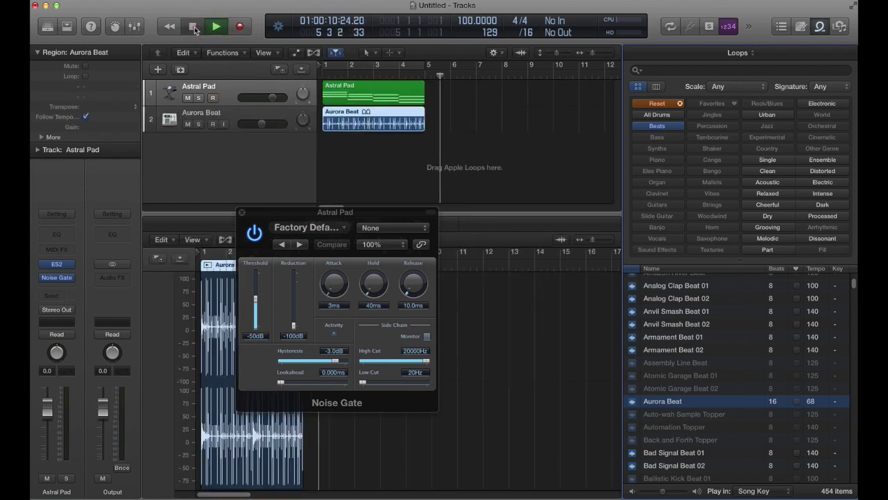
click(193, 26)
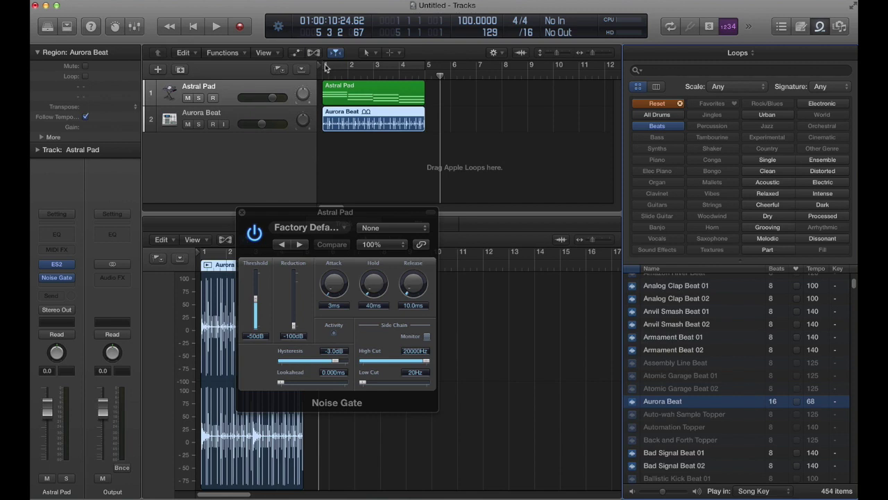
drag(327, 66, 429, 66)
click(215, 27)
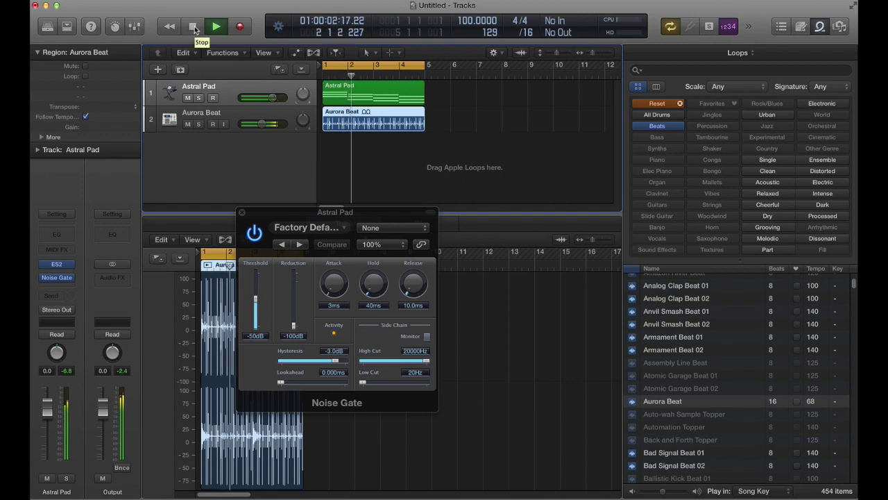
click(194, 28)
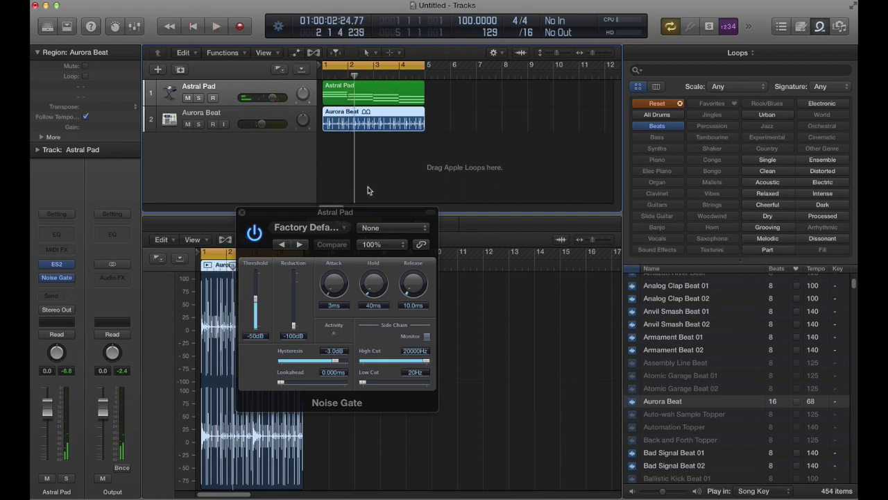
Set the Noise Gate's Side Chain to Audio 1 - Aurora Beat
click(405, 227)
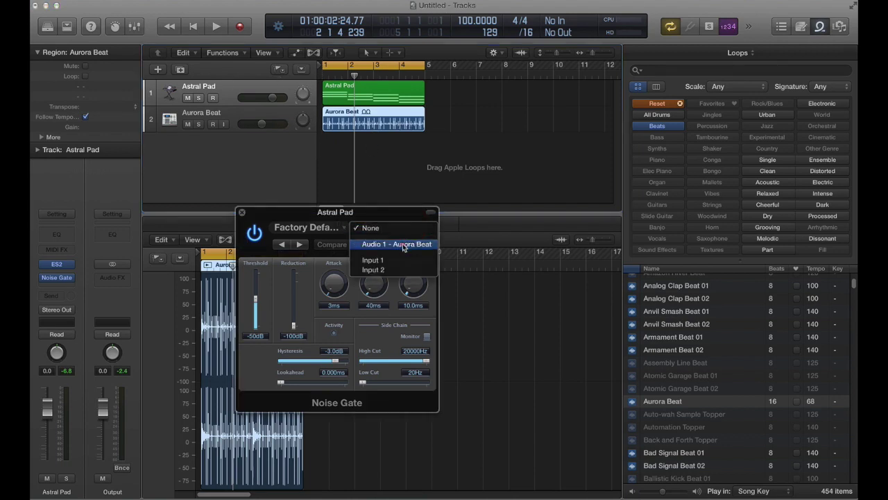
click(404, 245)
drag(372, 215, 517, 216)
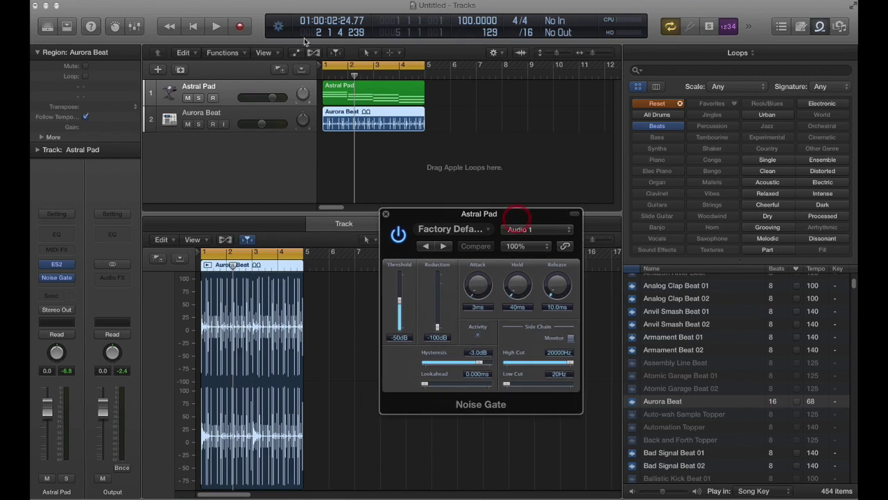
Mute the Aurora Beat track and play the loop to hear the gated pad
click(188, 124)
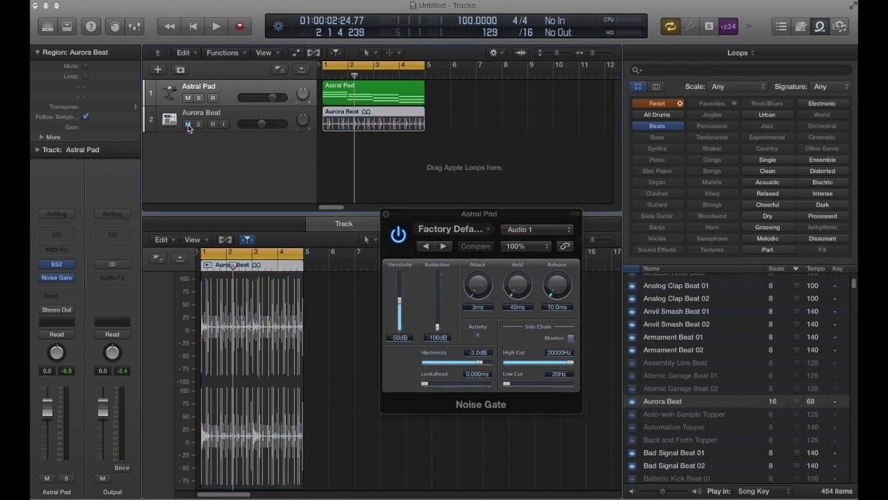
click(216, 27)
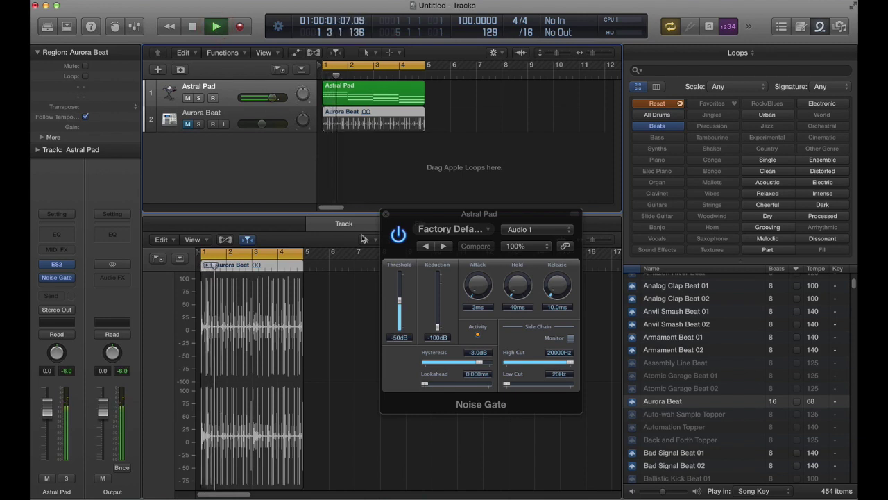
click(193, 26)
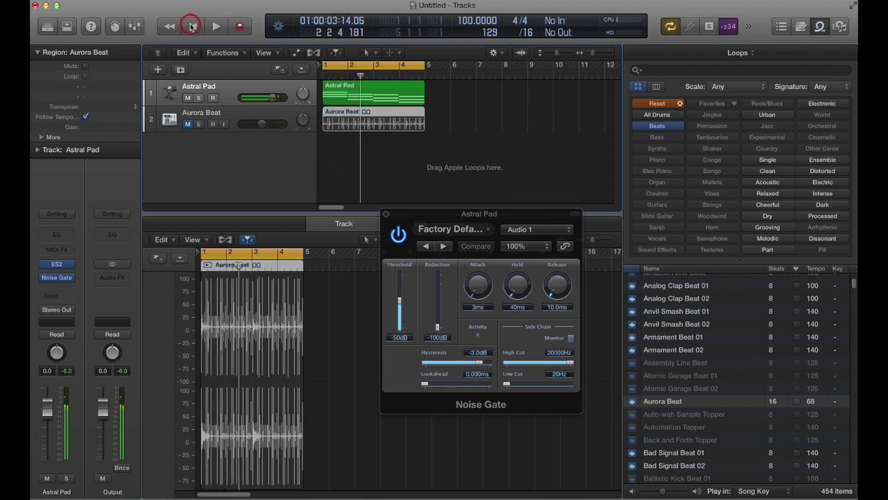
click(488, 338)
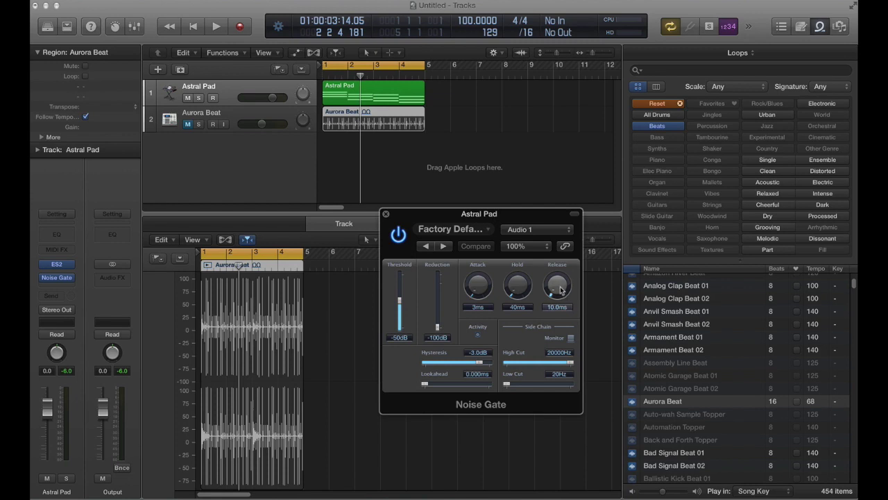
Set gate release to 6.0 ms, hold to 10 ms, low cut to 7300 Hz, then restart playback
drag(561, 290, 561, 292)
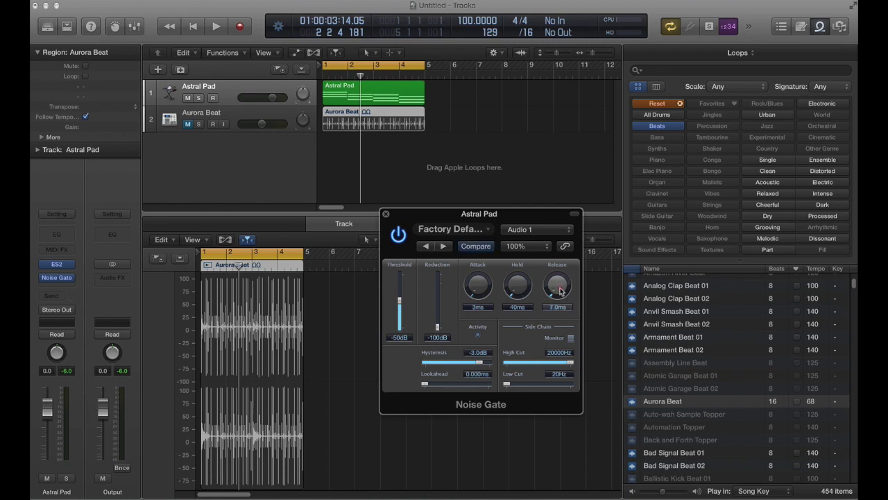
drag(518, 284, 522, 291)
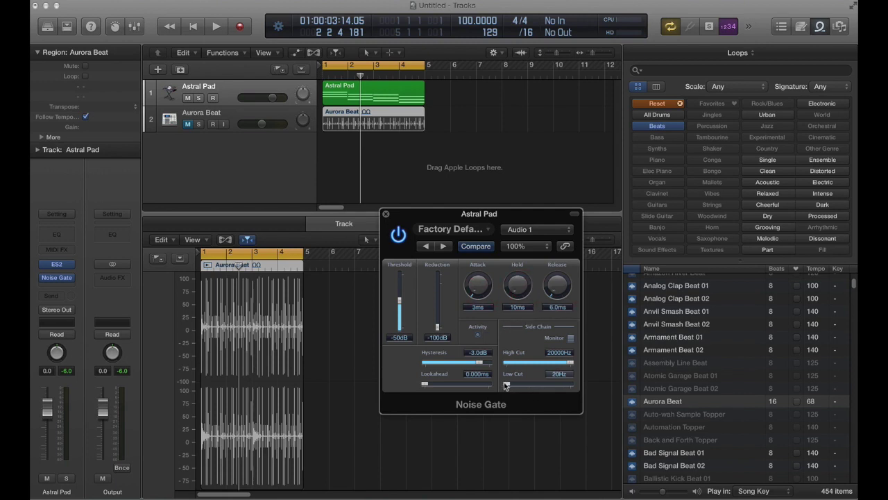
drag(509, 387, 567, 387)
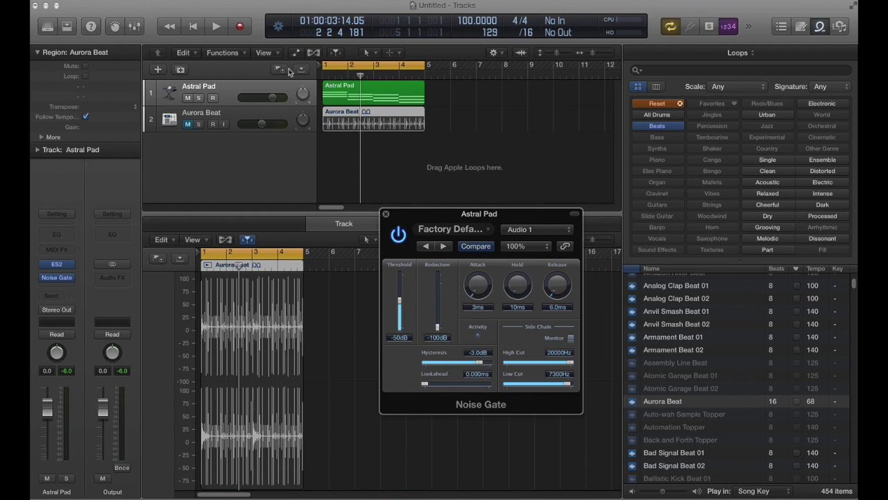
click(216, 28)
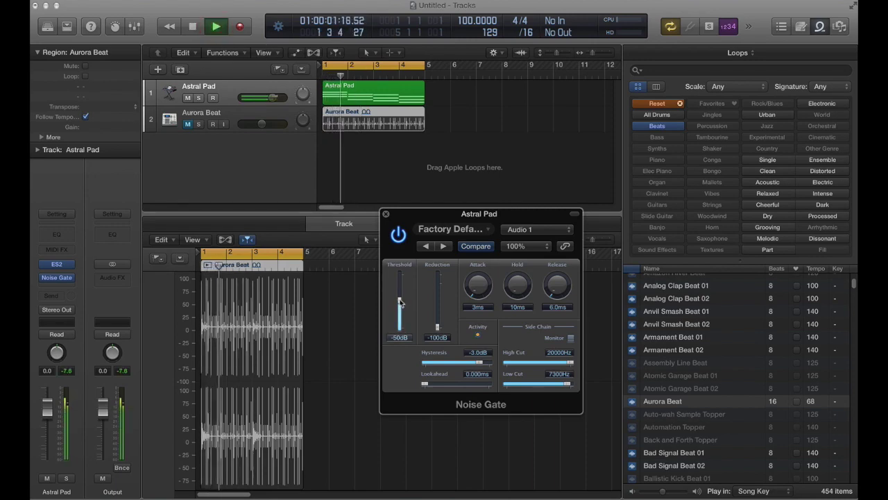
Drag the Astral Pad Noise Gate's Threshold slider up to -20 dB
mouse_move(400, 302)
mouse_down()
mouse_move(400, 278)
mouse_move(401, 286)
mouse_up()
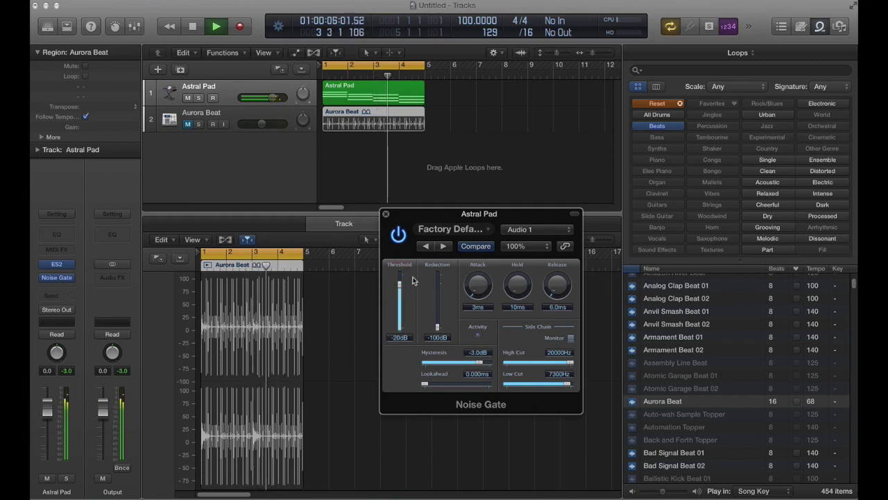
Restart the loop and dial the gate to 7 ms attack, 40 ms hold, 15.0 ms release
click(193, 28)
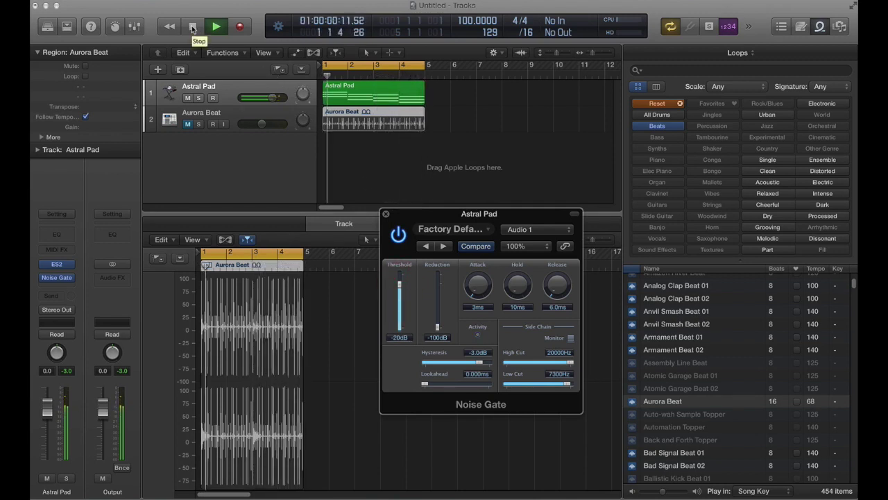
click(192, 27)
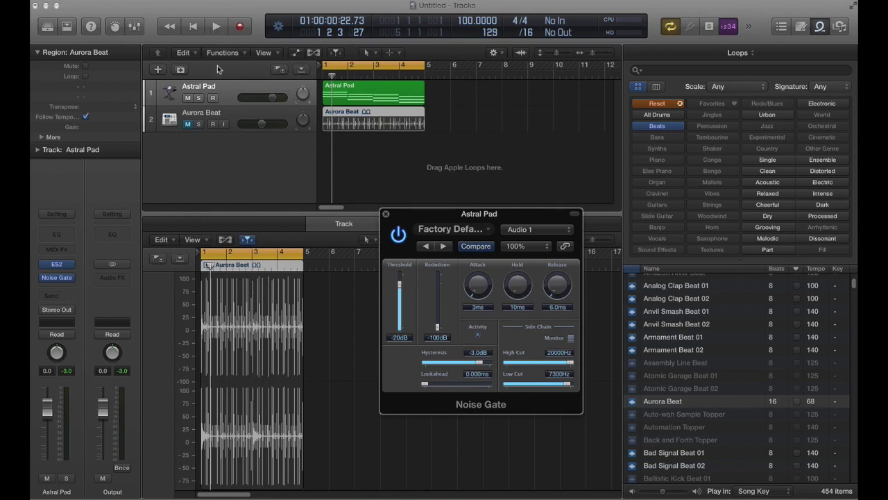
click(216, 27)
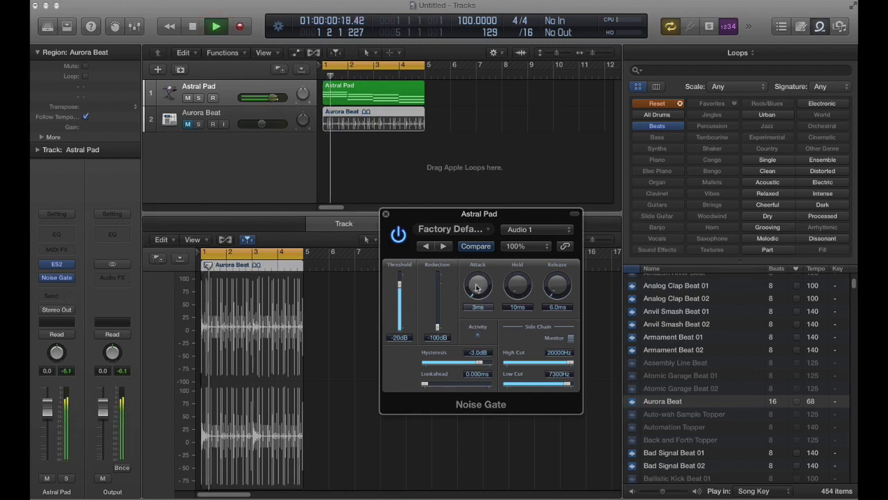
drag(478, 289, 478, 286)
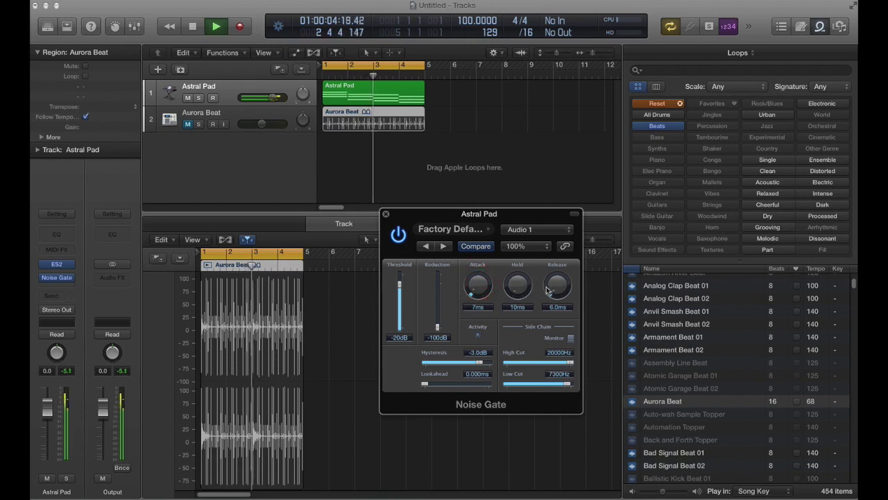
drag(556, 287, 519, 290)
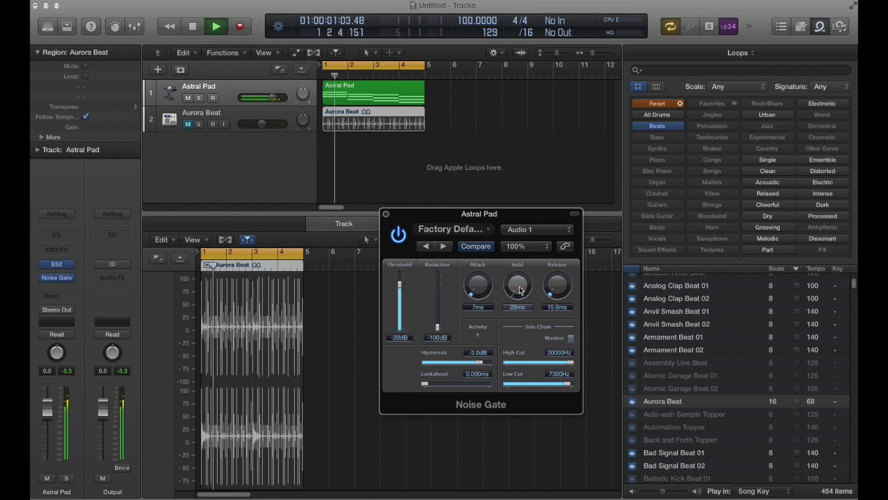
drag(519, 290, 519, 288)
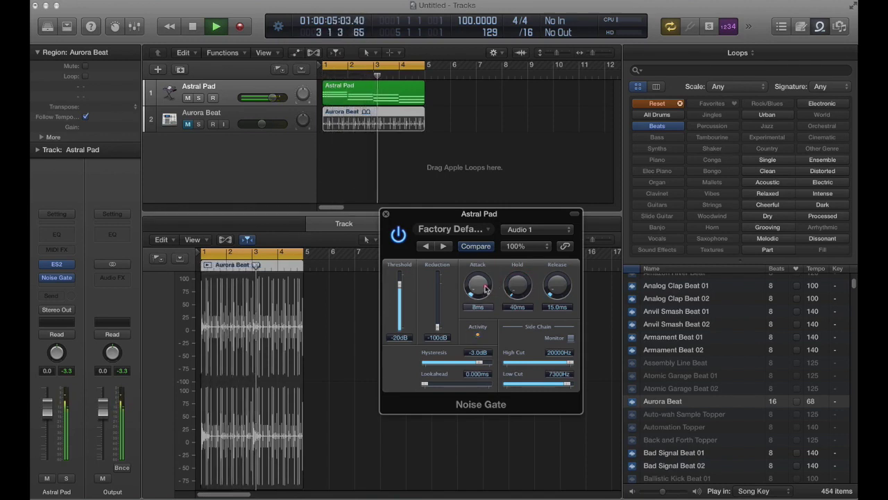
drag(486, 290, 486, 292)
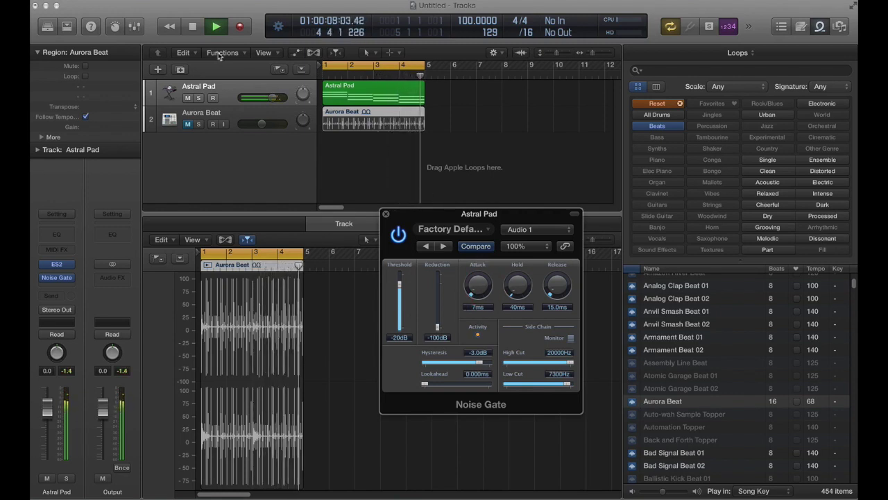
click(193, 27)
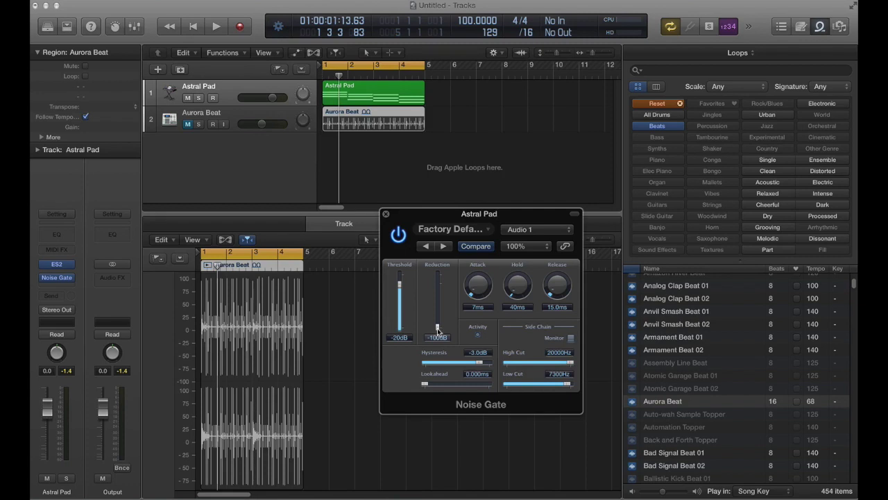
click(216, 27)
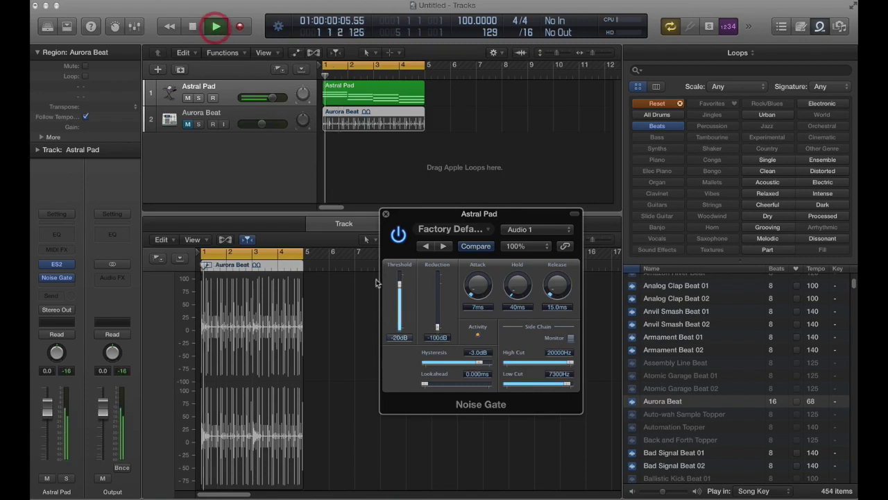
drag(436, 324, 439, 287)
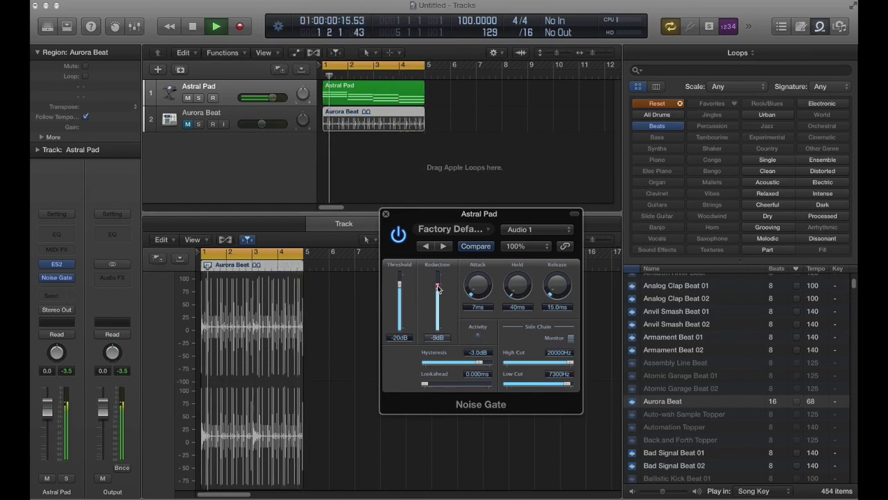
drag(437, 289, 438, 289)
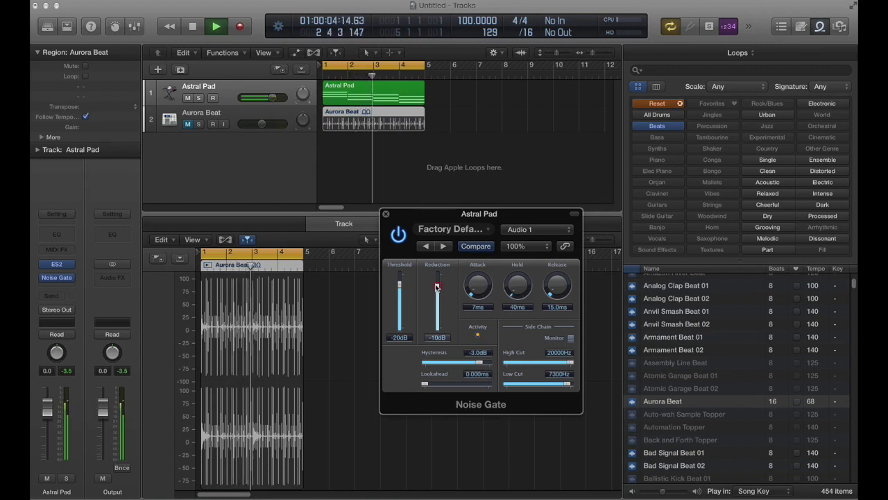
click(193, 27)
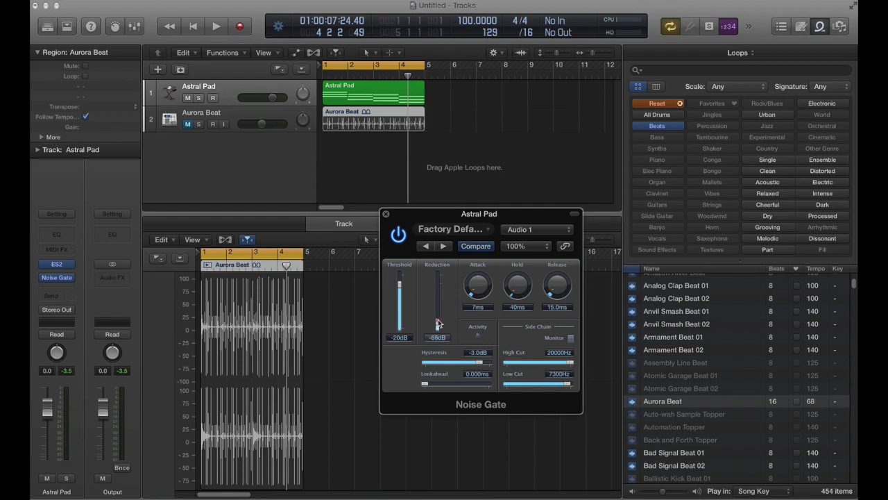
Insert a Stereo Delay (Stereo) in the Astral Pad insert slot below the Noise Gate
click(56, 285)
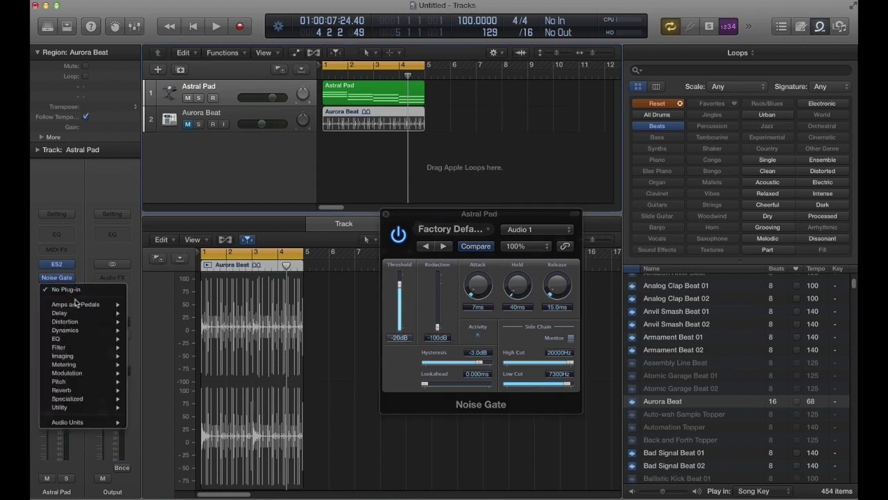
mouse_move(75, 313)
mouse_move(189, 340)
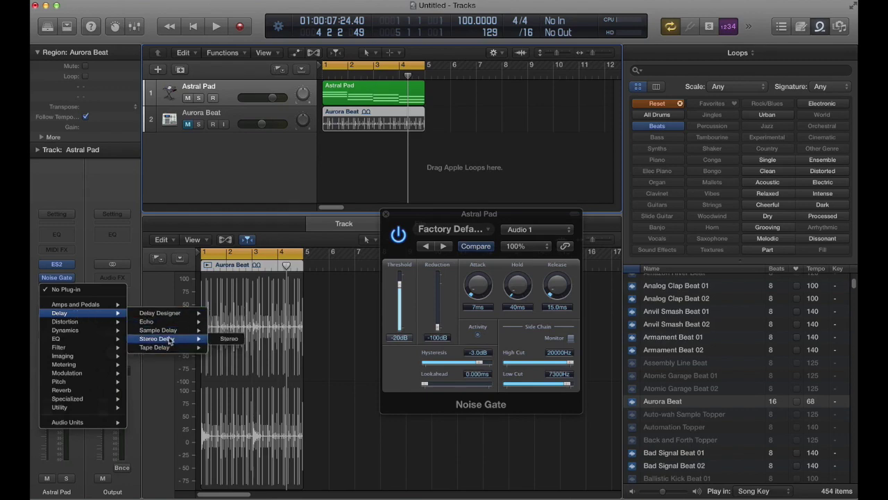
click(228, 339)
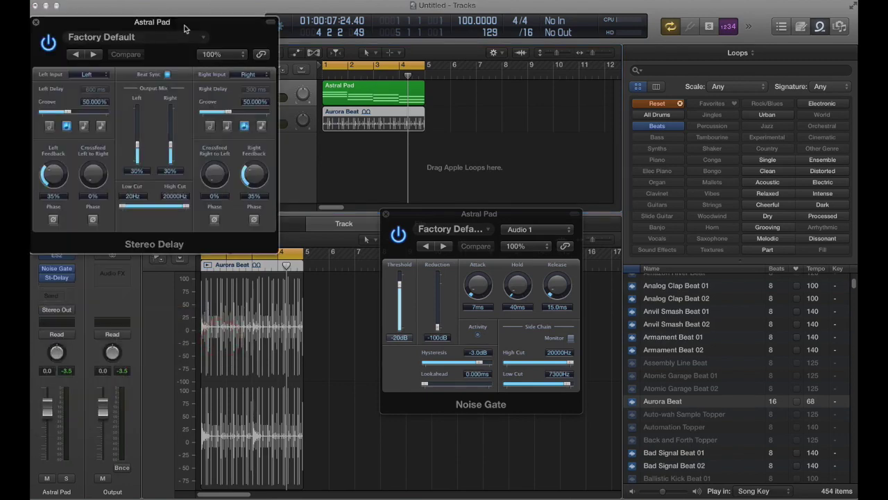
drag(184, 28, 403, 111)
Load the 1\16 Note delay preset, lower feedback to 29%, and close the Loops browser
click(389, 125)
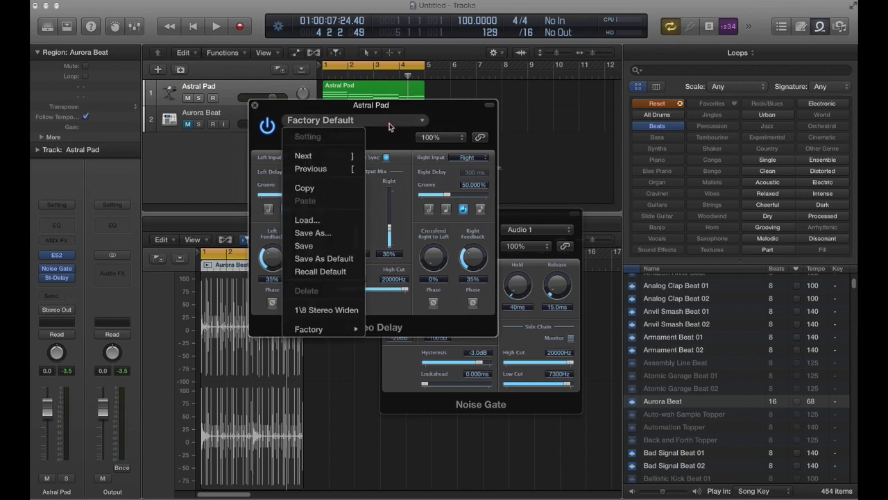
mouse_move(322, 330)
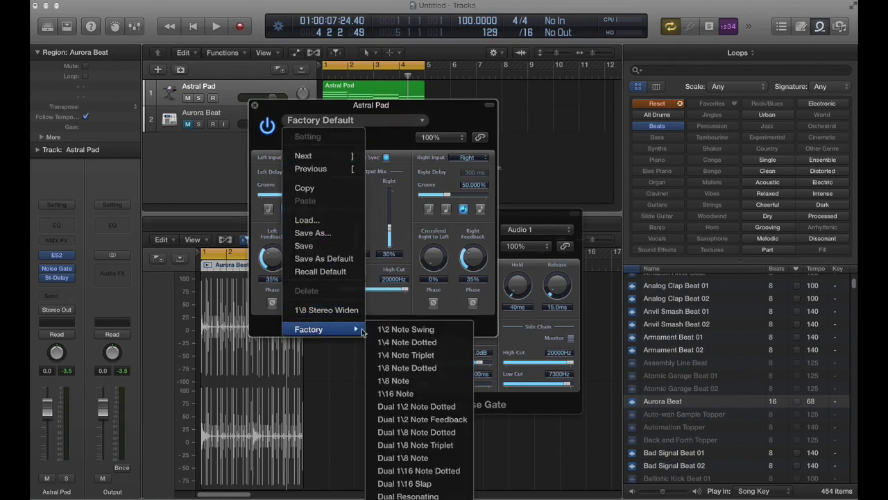
click(423, 393)
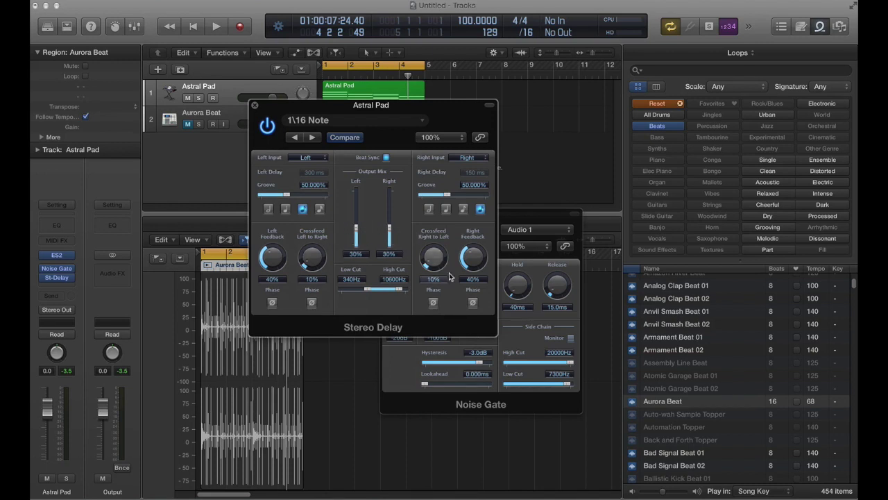
click(474, 264)
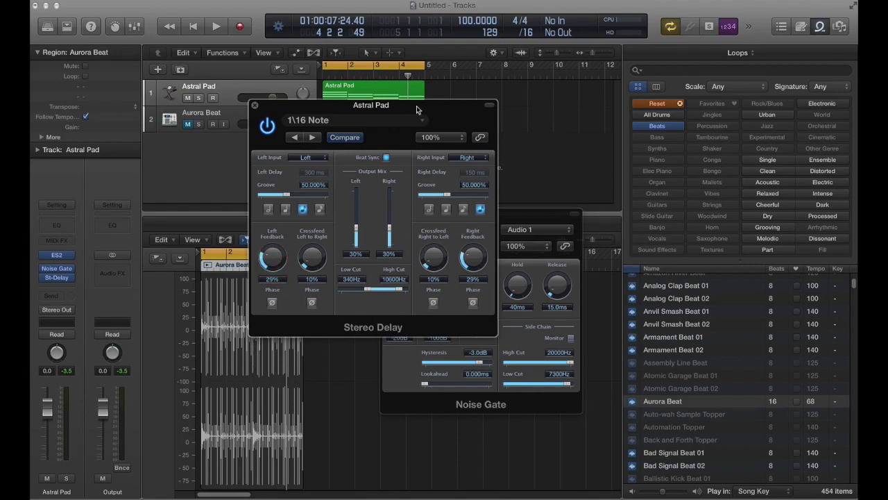
drag(418, 109, 602, 111)
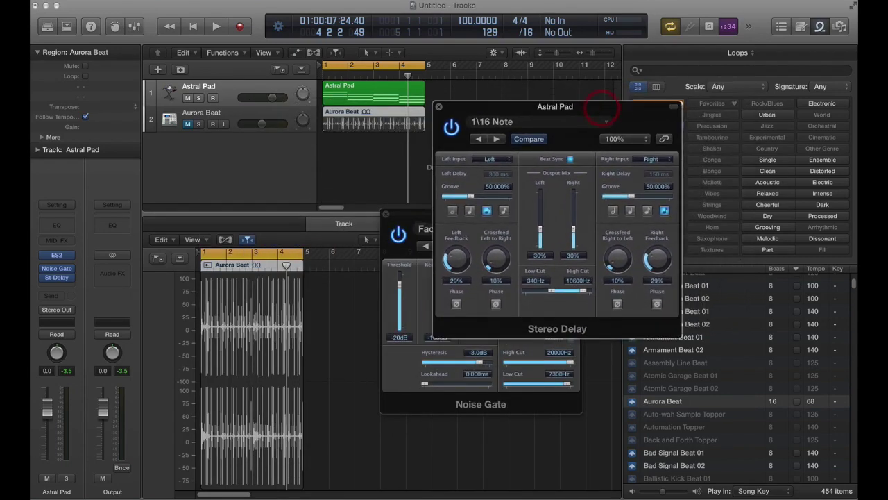
click(820, 26)
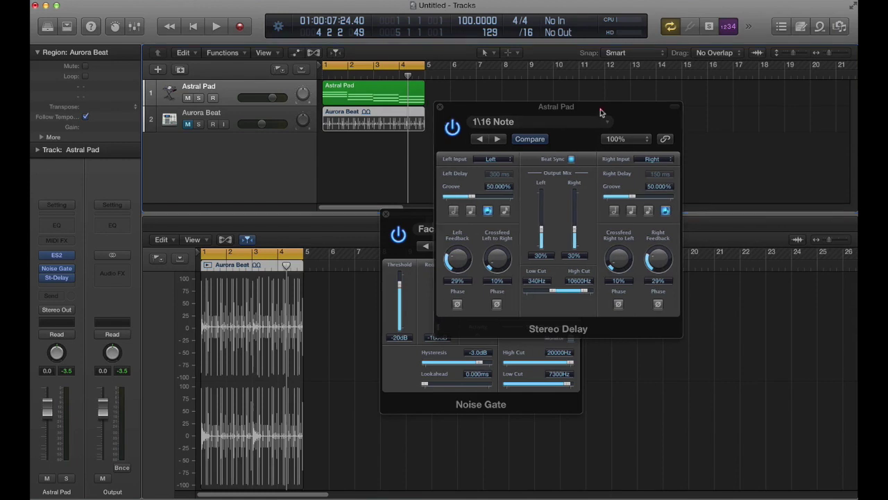
mouse_move(601, 113)
mouse_down()
mouse_move(758, 80)
mouse_move(747, 83)
mouse_up()
During playback, raise gate reduction to -26 dB and unmute Aurora Beat, then close Stereo Delay
click(216, 27)
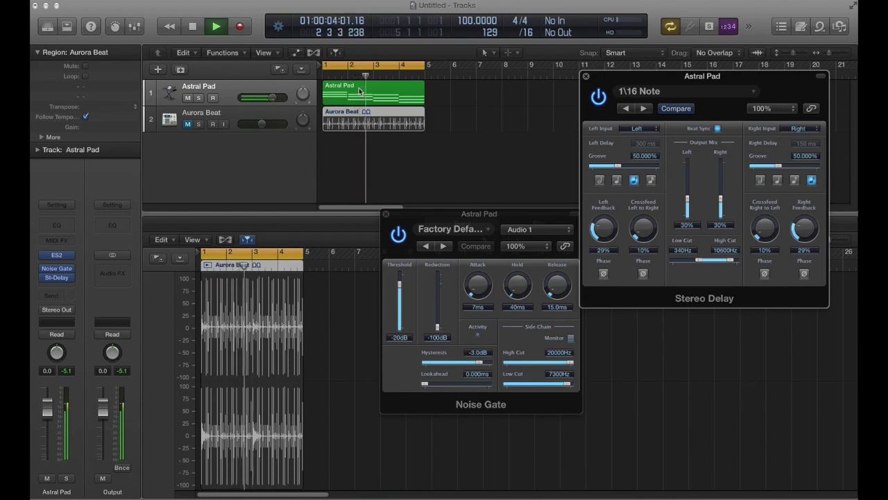
drag(438, 333, 437, 295)
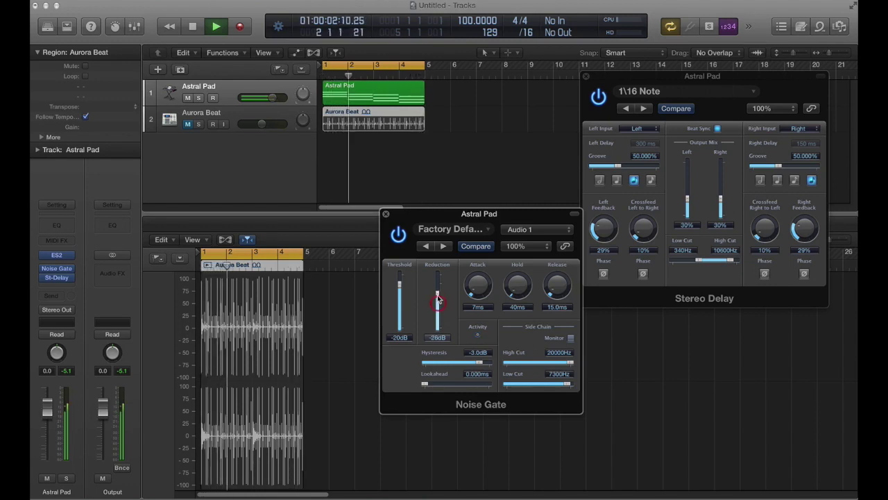
click(188, 125)
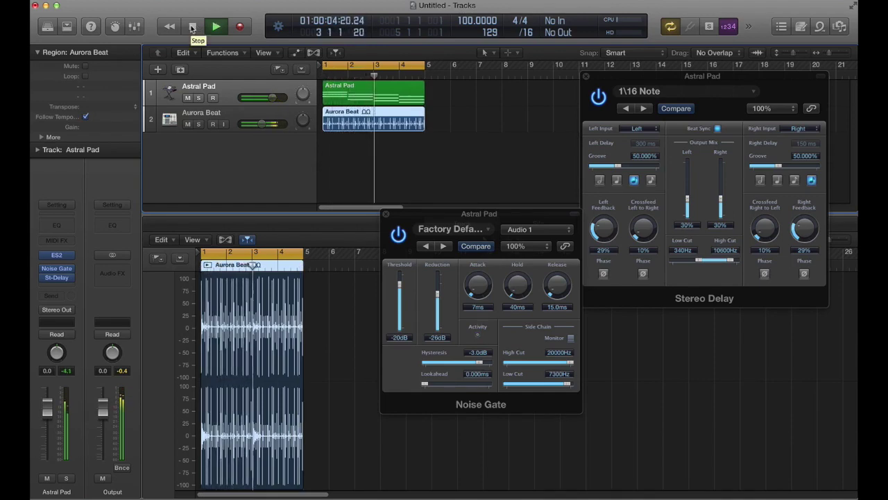
click(192, 28)
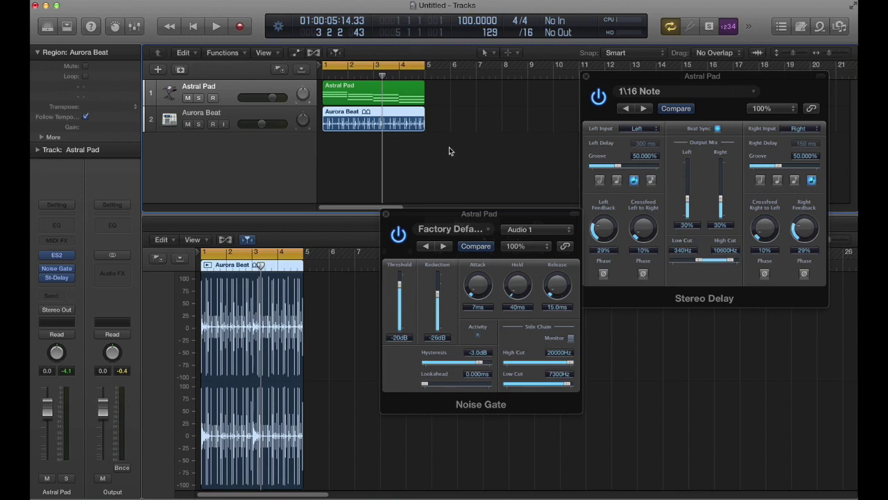
click(586, 77)
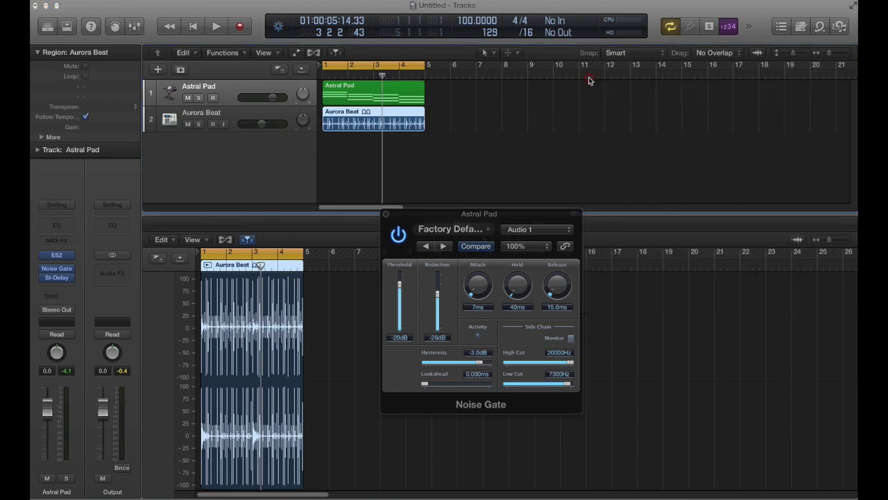
Switch off St-Delay, then drag gate attack and hold to 0 ms and reduction to -100 dB
click(43, 277)
drag(417, 218, 588, 249)
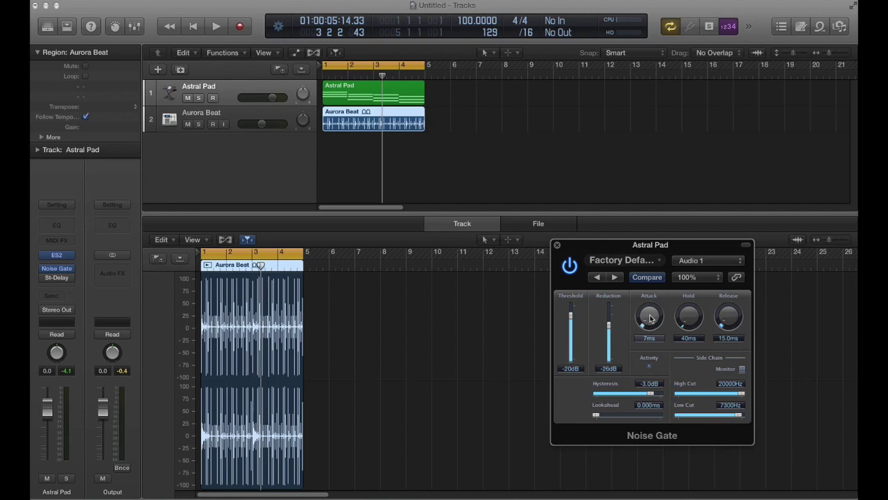
drag(649, 318, 729, 327)
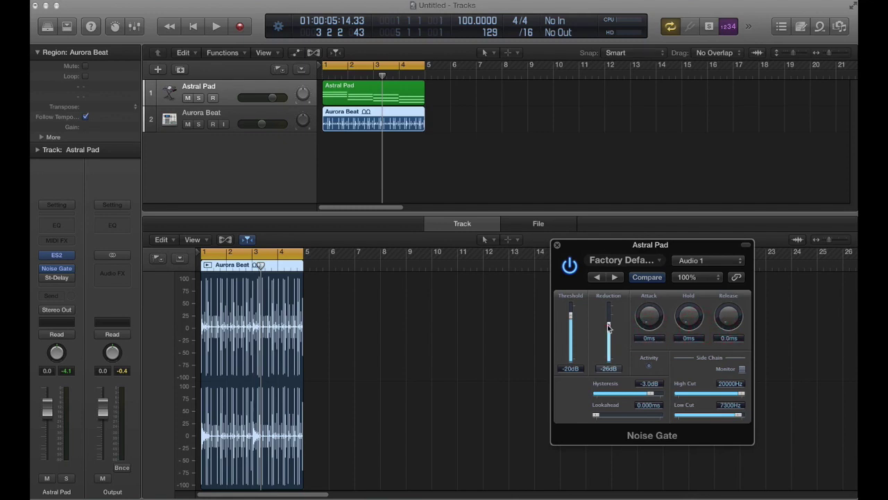
drag(609, 327, 611, 369)
Delete the Astral Pad region from the pad track
click(226, 91)
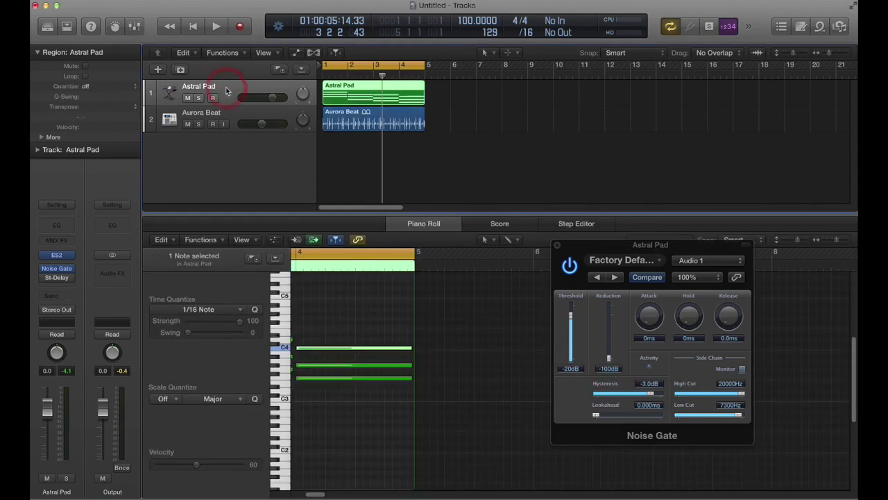
click(351, 88)
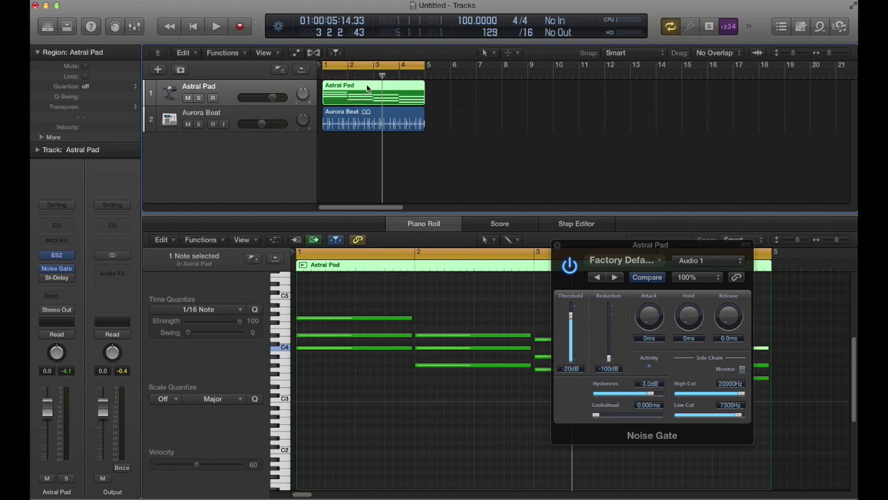
key(Delete)
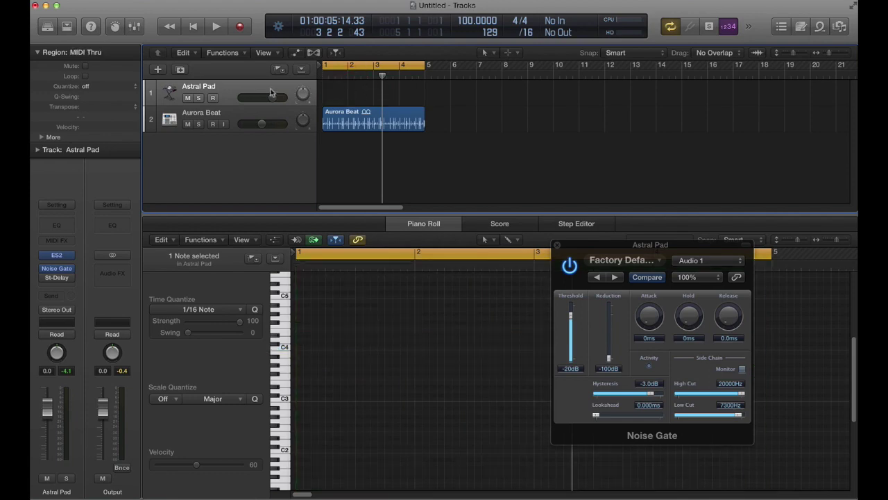
Load the Synth Bass > Two Filter patch into the pad's ES2, then close its window
click(57, 256)
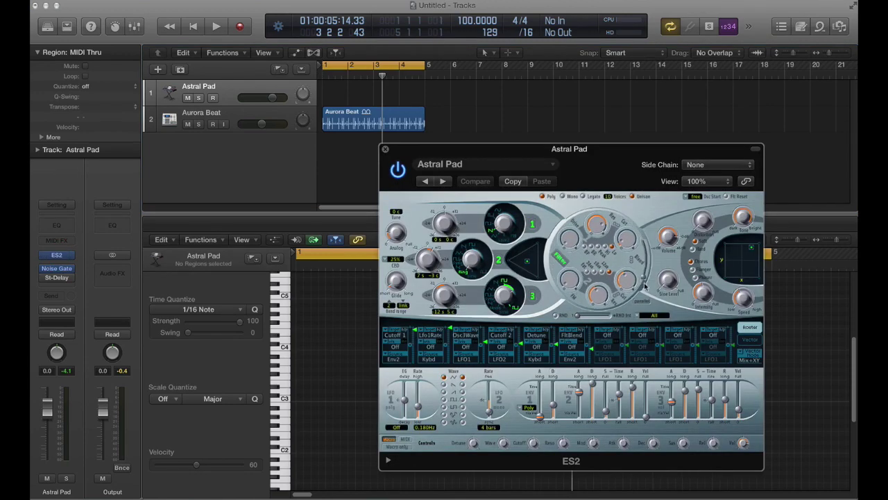
click(508, 166)
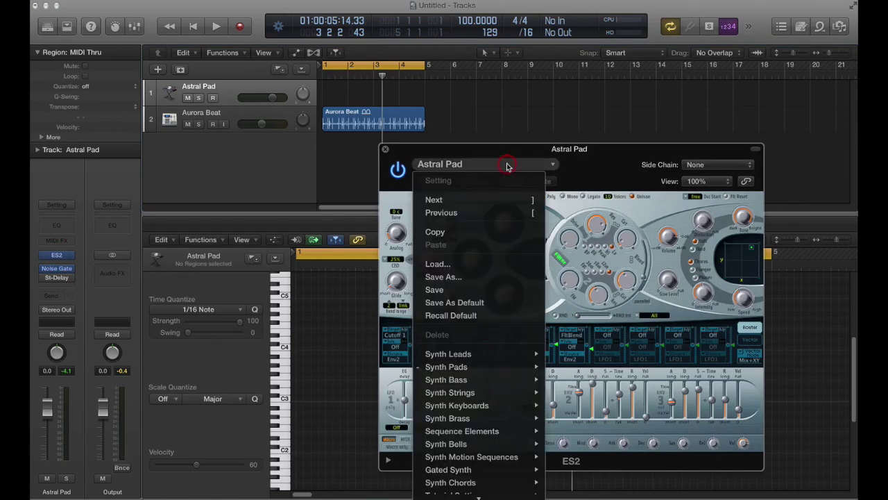
mouse_move(515, 418)
mouse_move(494, 383)
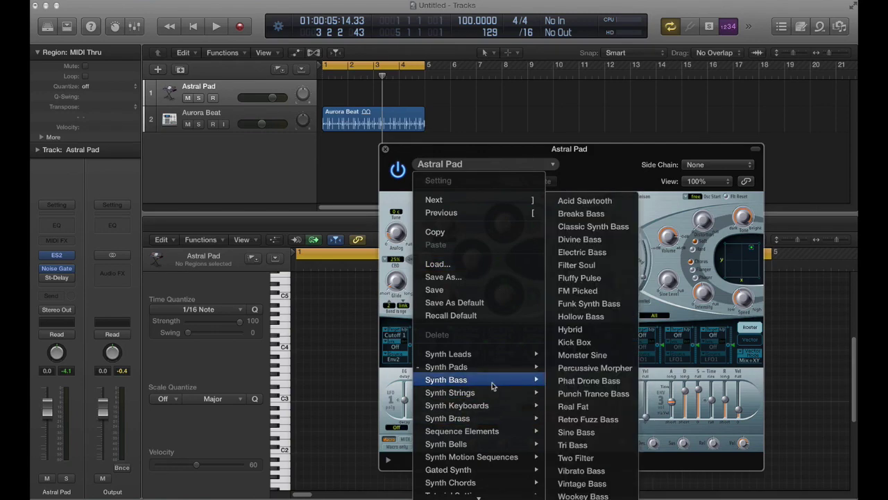
click(579, 457)
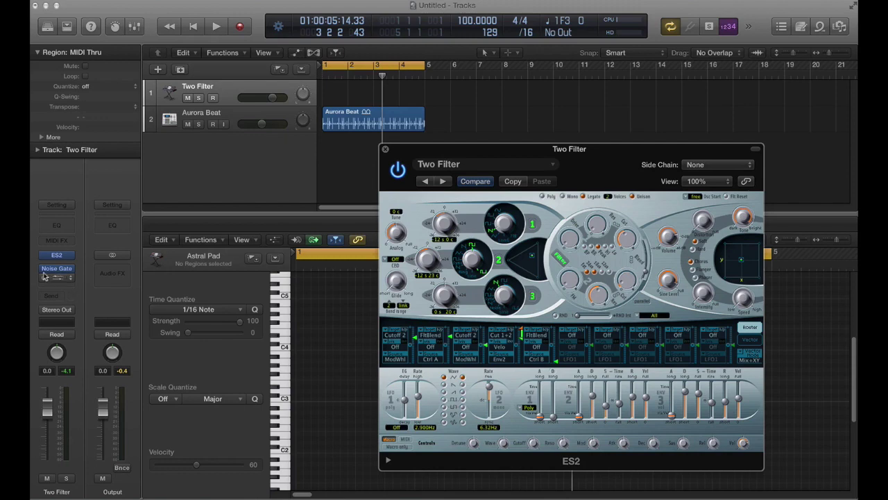
mouse_move(43, 272)
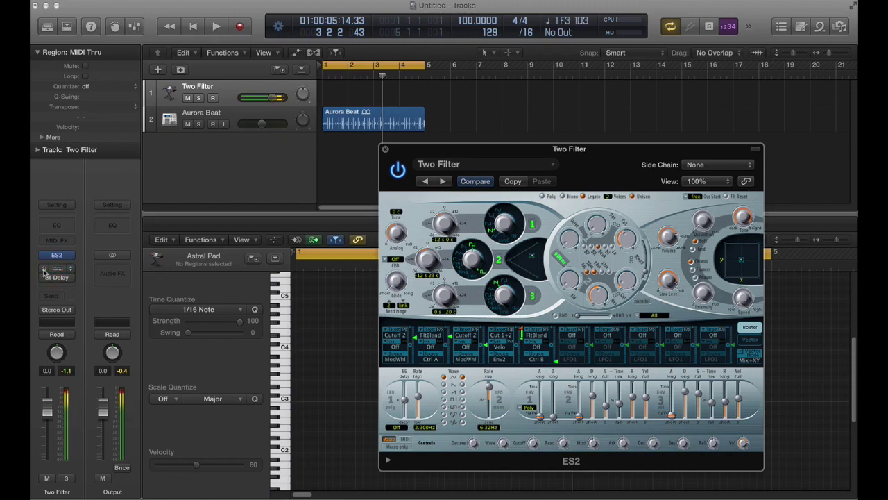
click(386, 150)
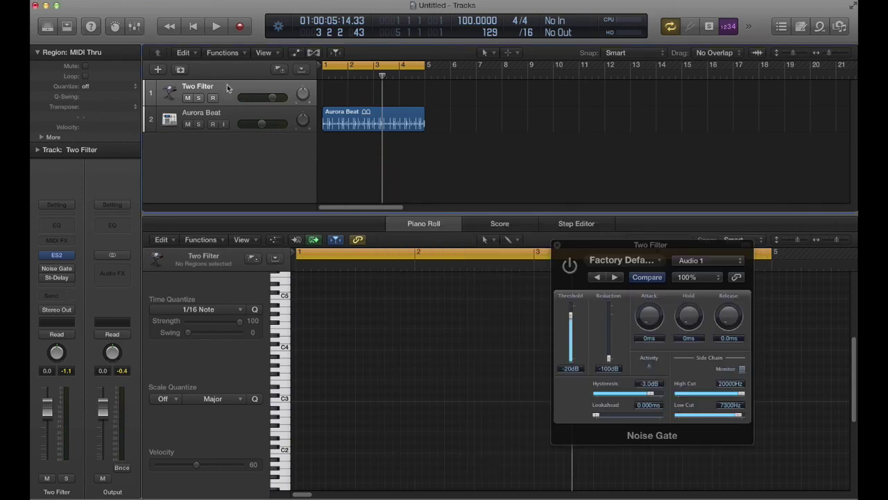
Mute the Aurora Beat track and add a new software instrument track, Inst 2
click(239, 115)
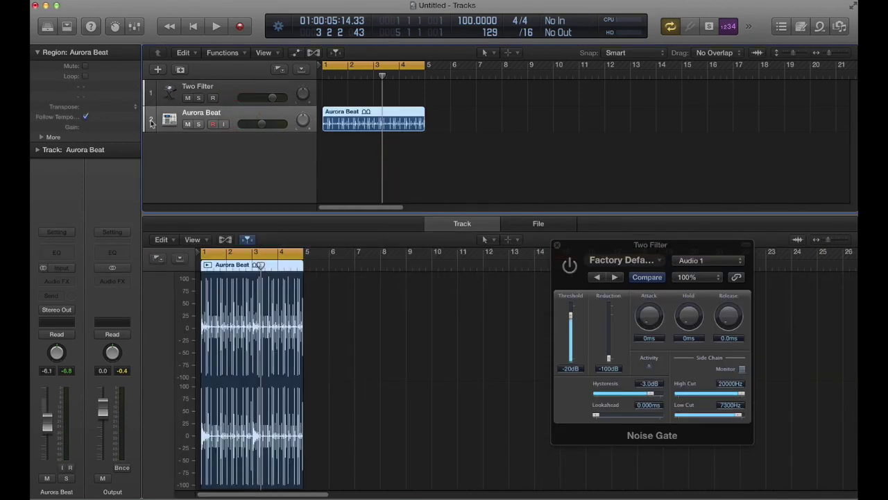
click(188, 124)
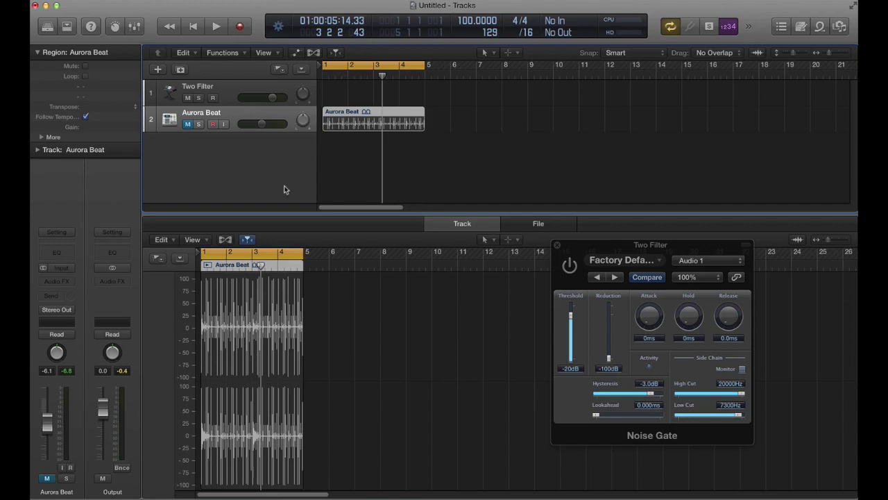
click(158, 70)
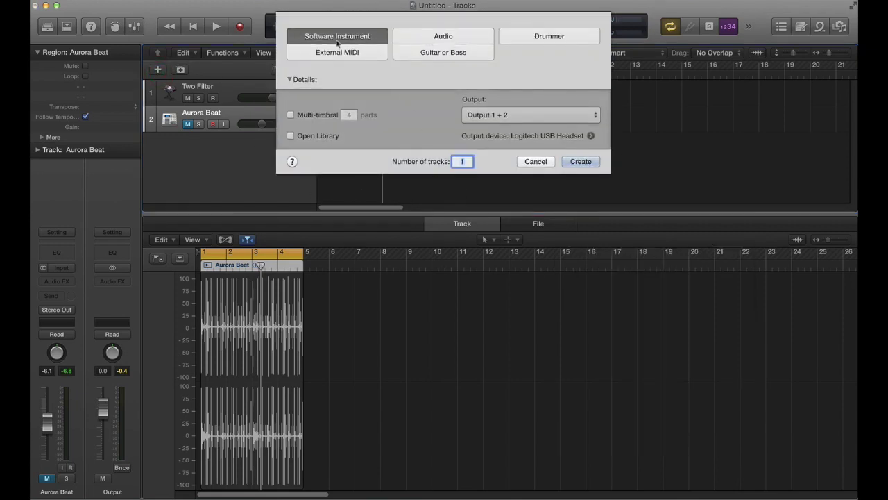
click(580, 166)
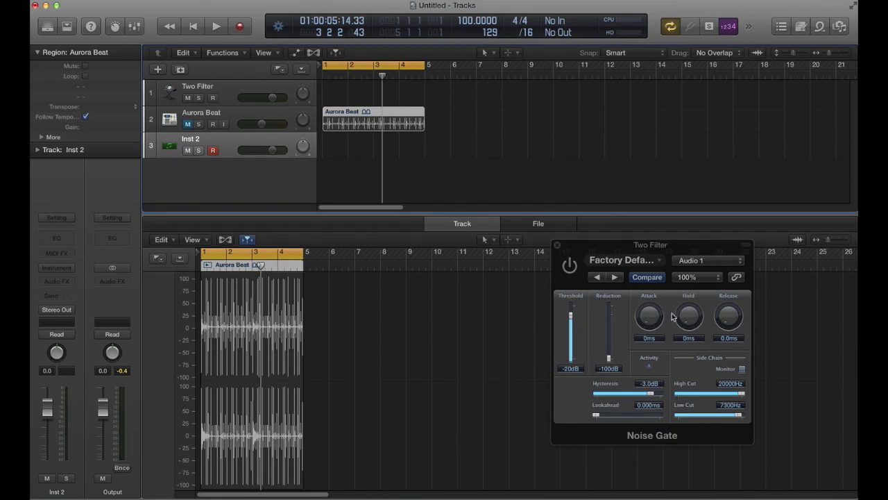
Browse Inst 2's instrument slot to Ultrabeat (Drum Synth) > Stereo
click(58, 268)
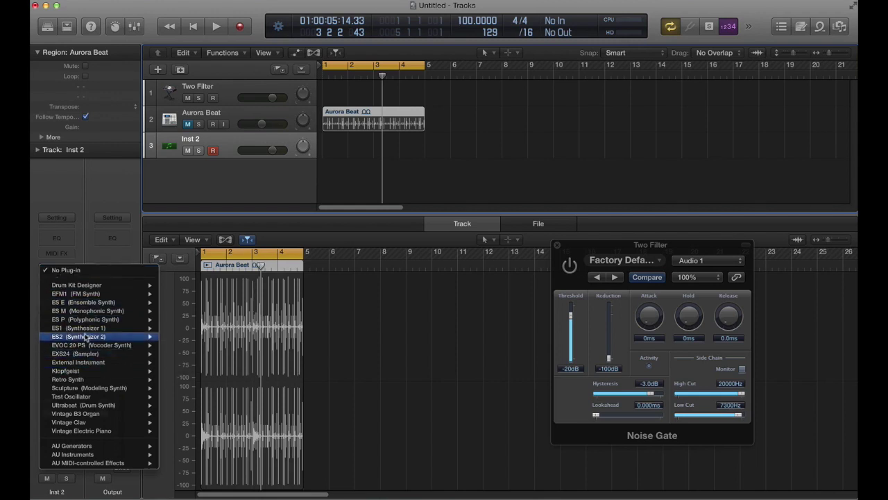
mouse_move(83, 329)
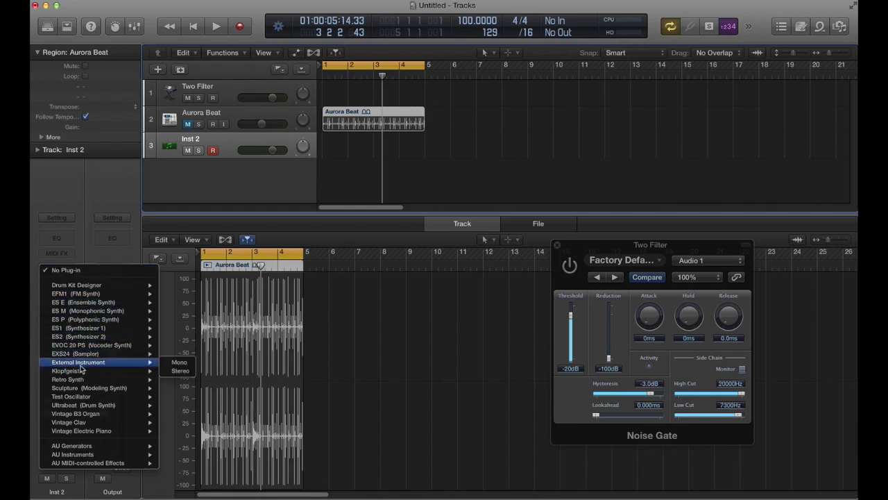
mouse_move(83, 407)
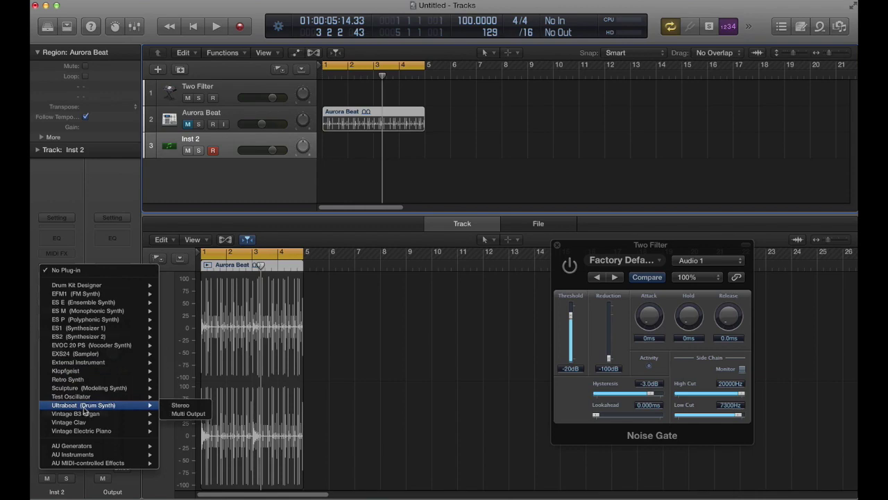
Load stereo Ultrabeat, choose the Steely Beats drum kit, and audition its Kick
click(181, 407)
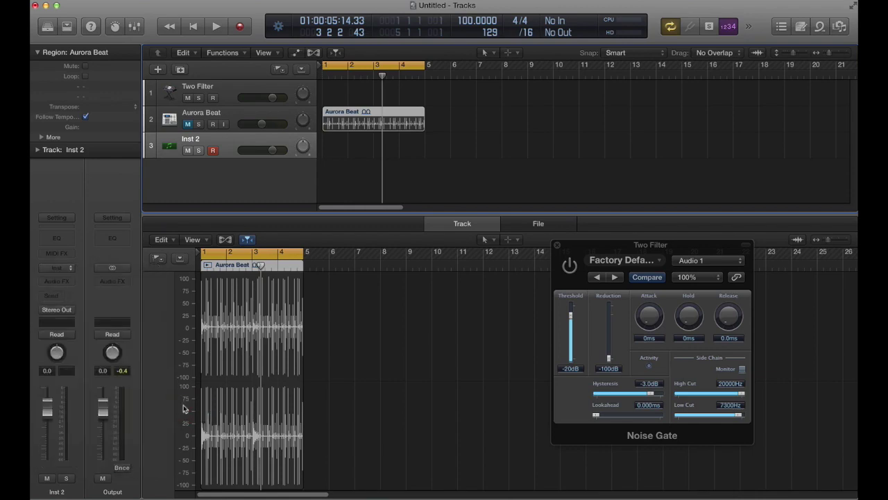
drag(232, 31, 412, 81)
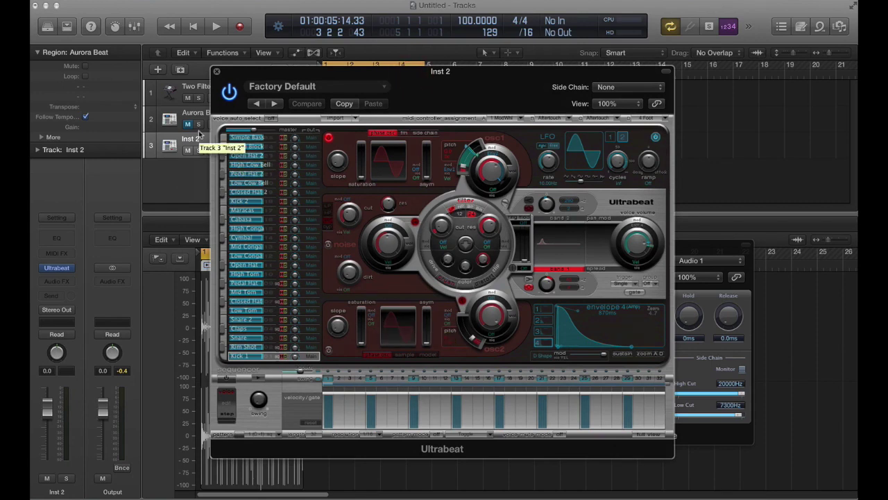
click(376, 90)
mouse_move(312, 280)
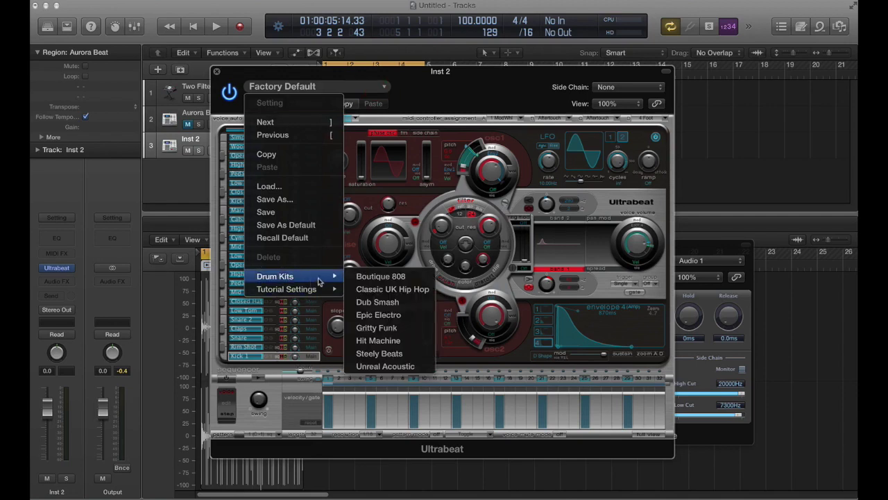
click(381, 354)
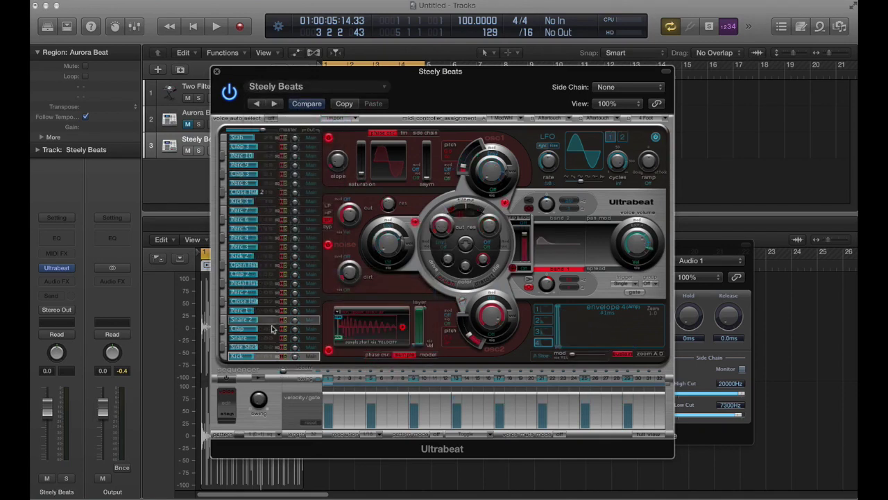
click(223, 356)
click(224, 356)
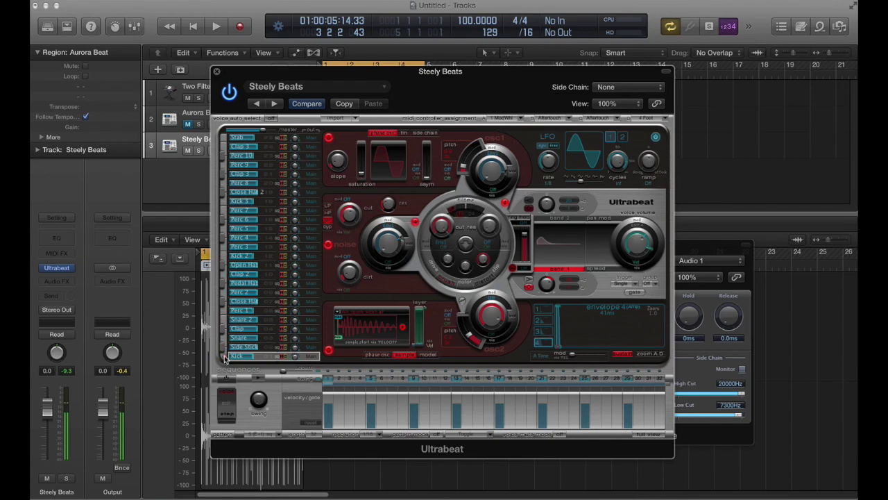
Close Ultrabeat and create an empty MIDI region on the Steely Beats lane
click(218, 72)
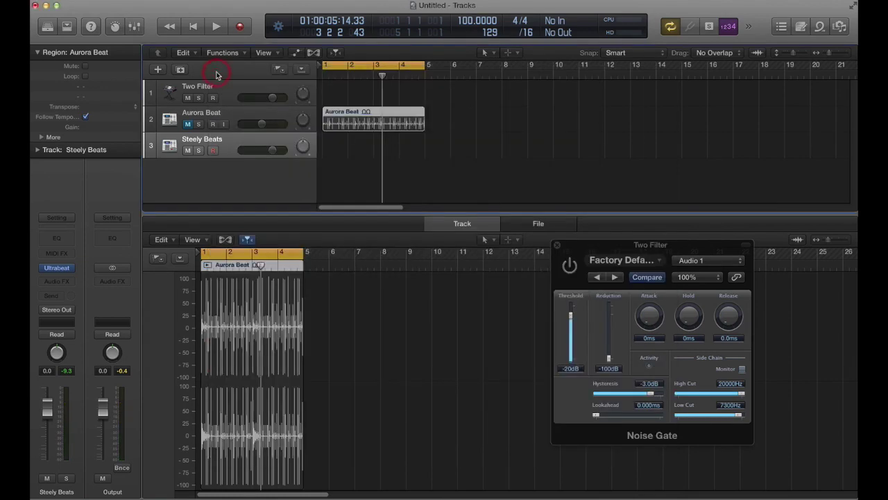
right_click(329, 146)
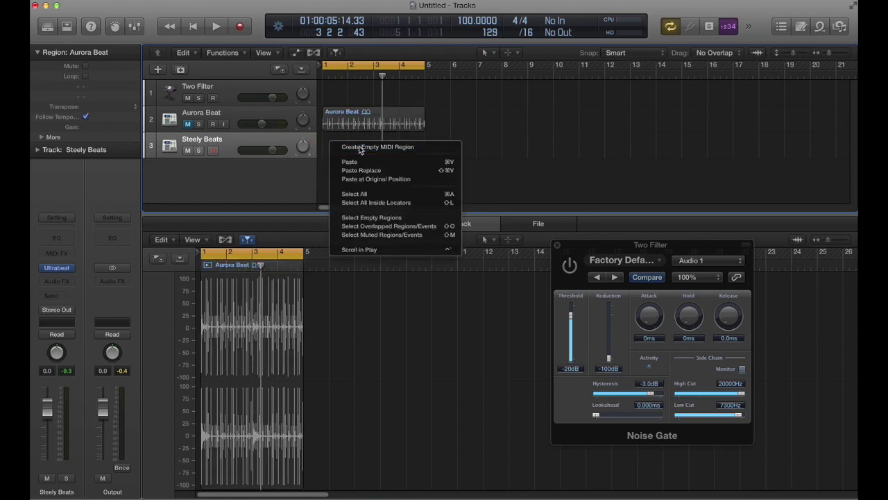
click(357, 147)
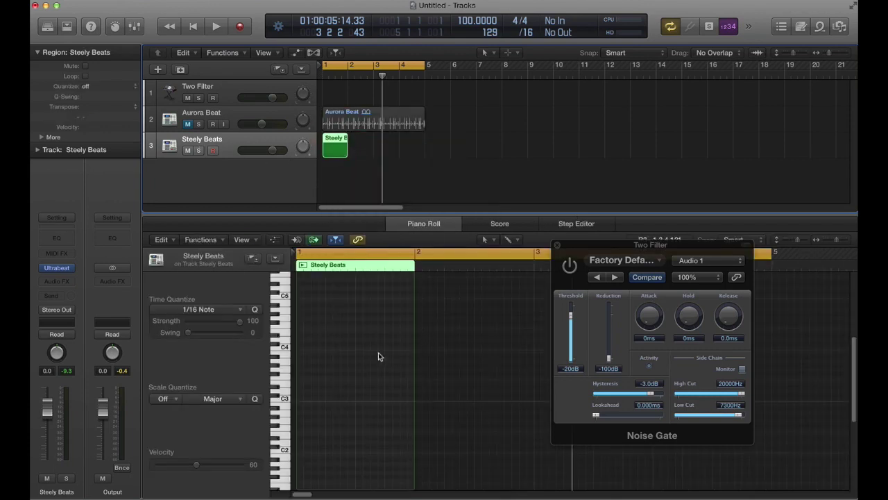
scroll(378, 347, down, 3)
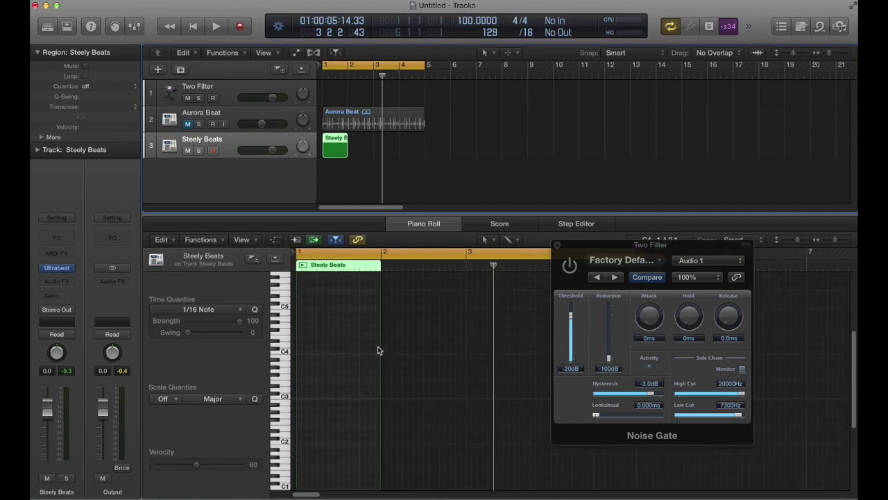
scroll(378, 348, up, 3)
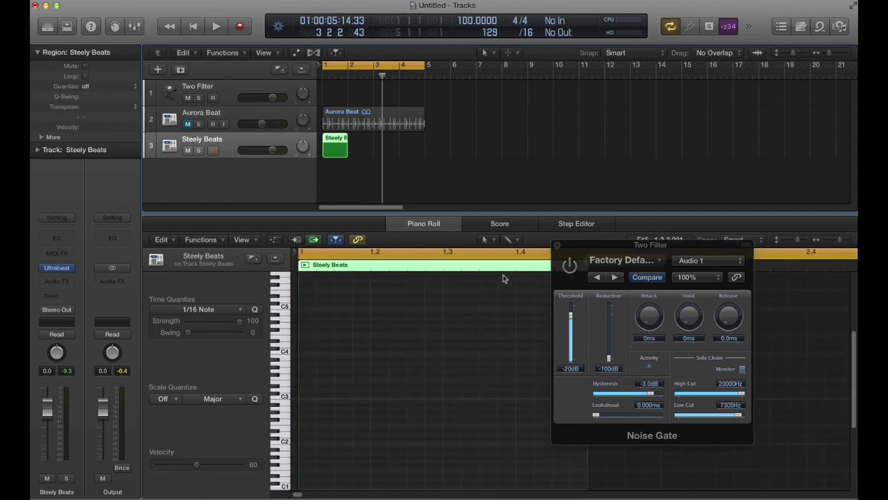
drag(581, 245, 631, 47)
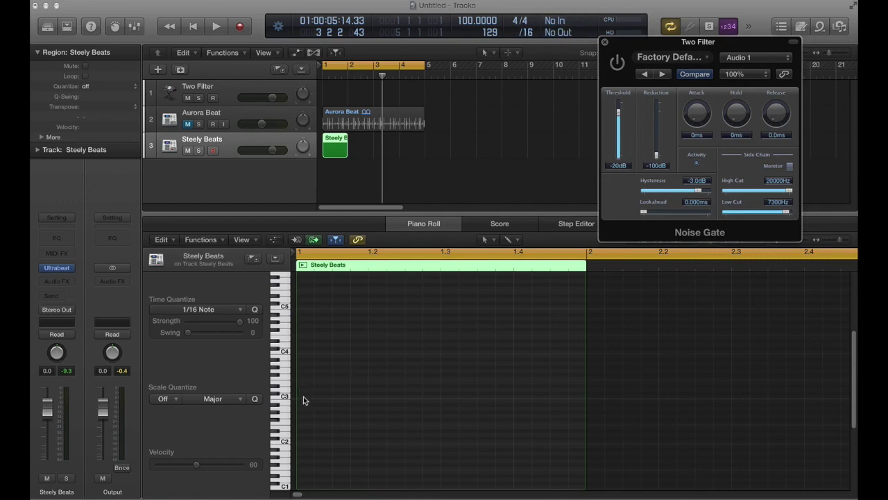
Pencil in four short C1 notes at the start of the region
scroll(307, 422, down, 5)
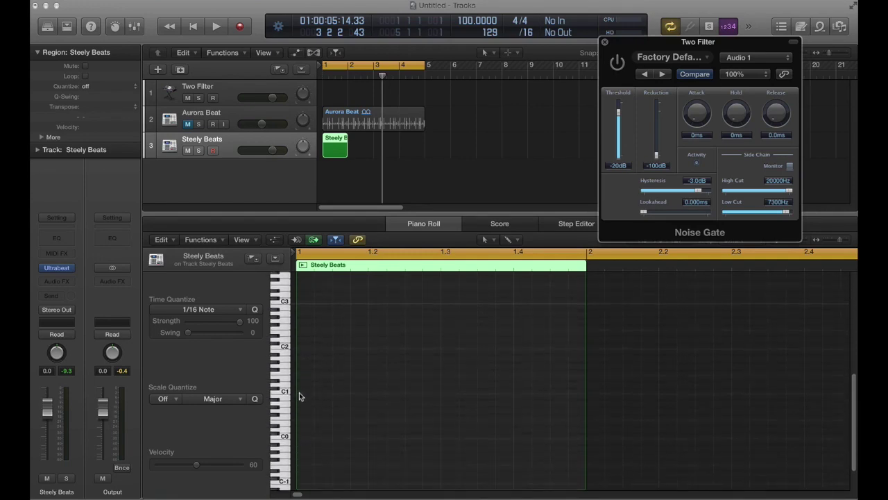
click(299, 391)
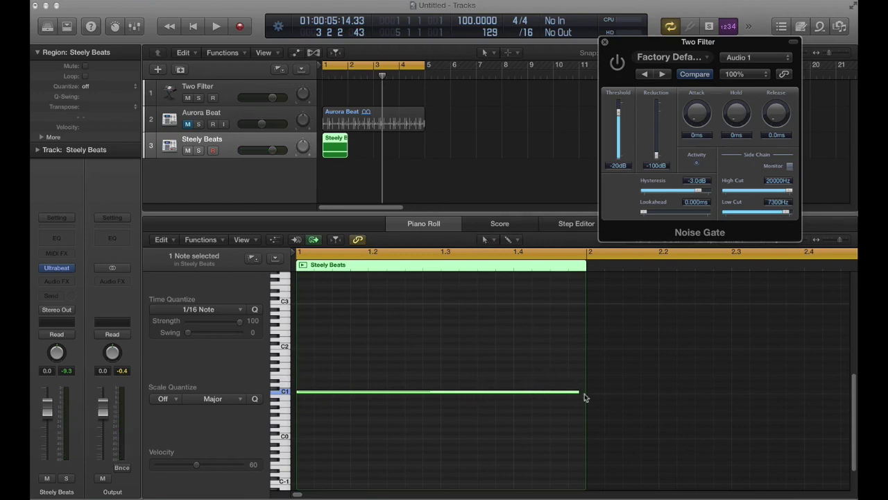
drag(550, 392, 303, 408)
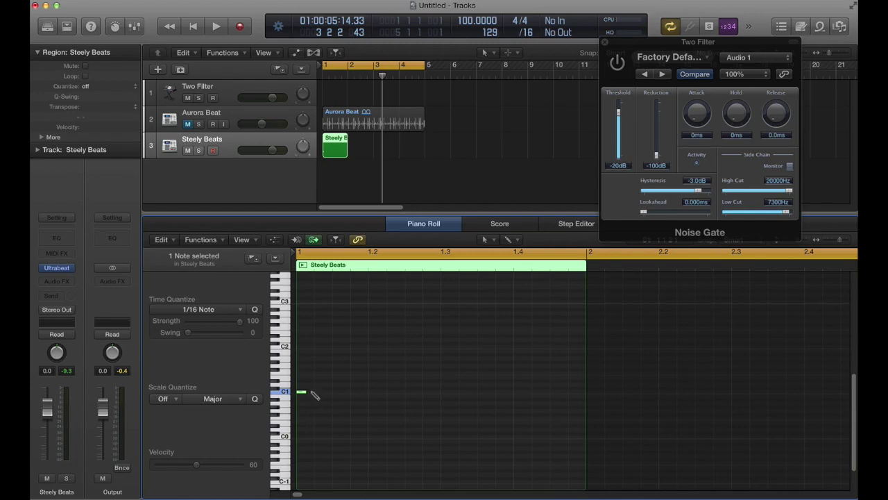
click(317, 393)
click(334, 393)
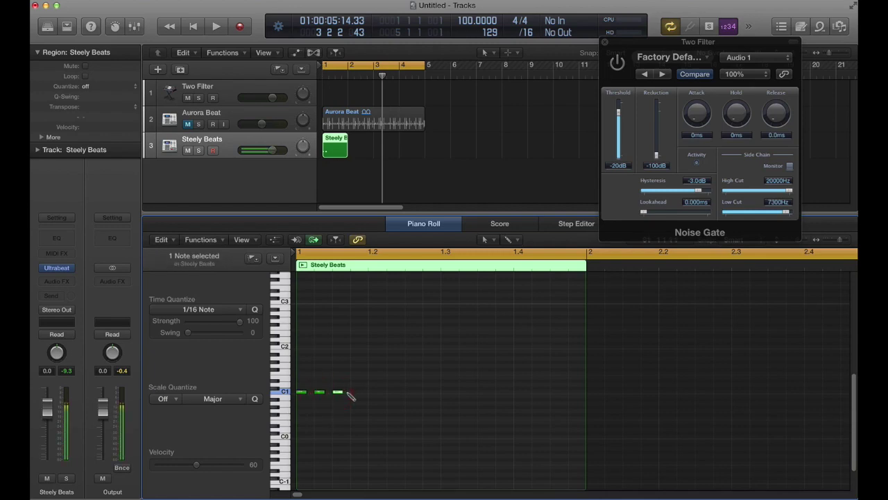
click(353, 392)
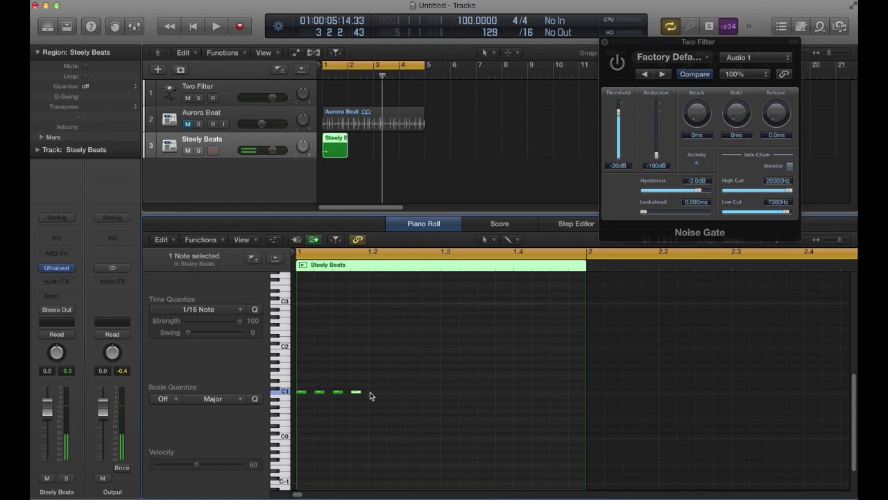
Set the Piano Roll division to /32 and add a short C1 note after the first ones
click(529, 33)
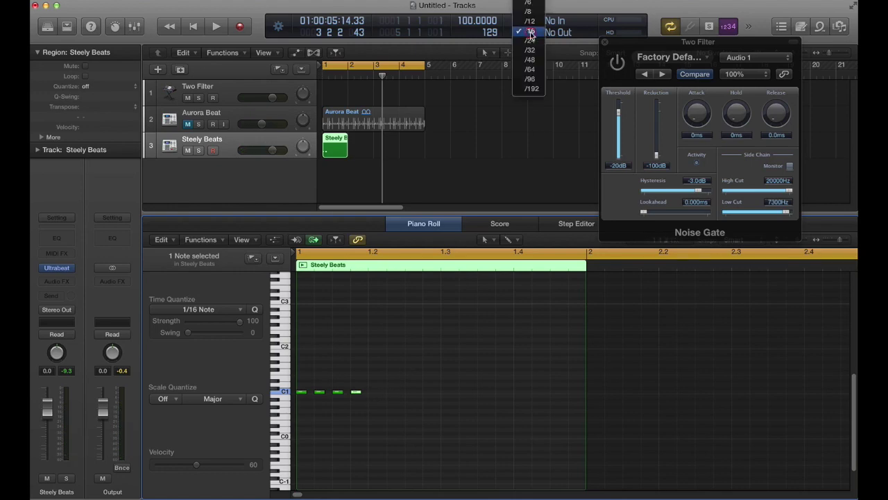
click(531, 51)
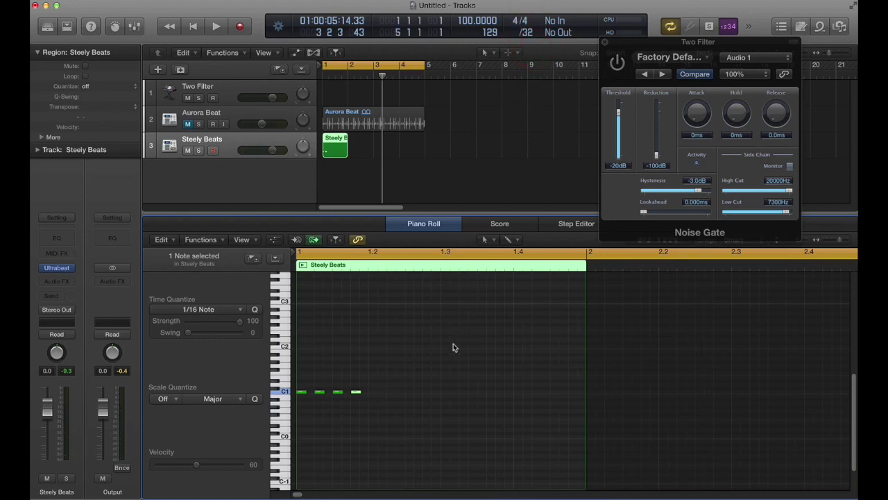
scroll(372, 393, right, 2)
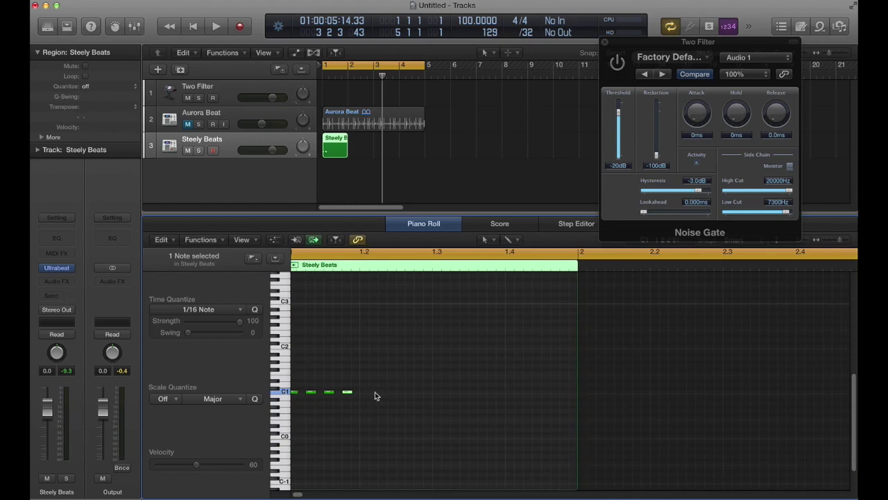
scroll(379, 393, up, 3)
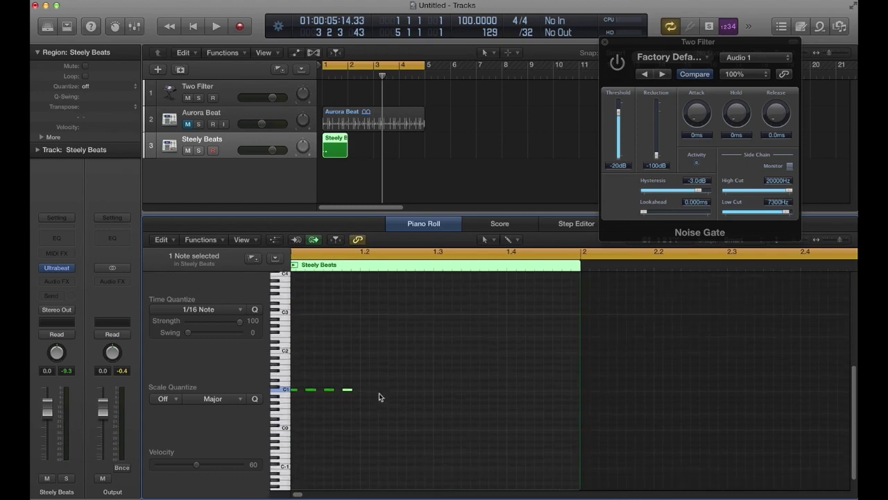
scroll(379, 392, down, 5)
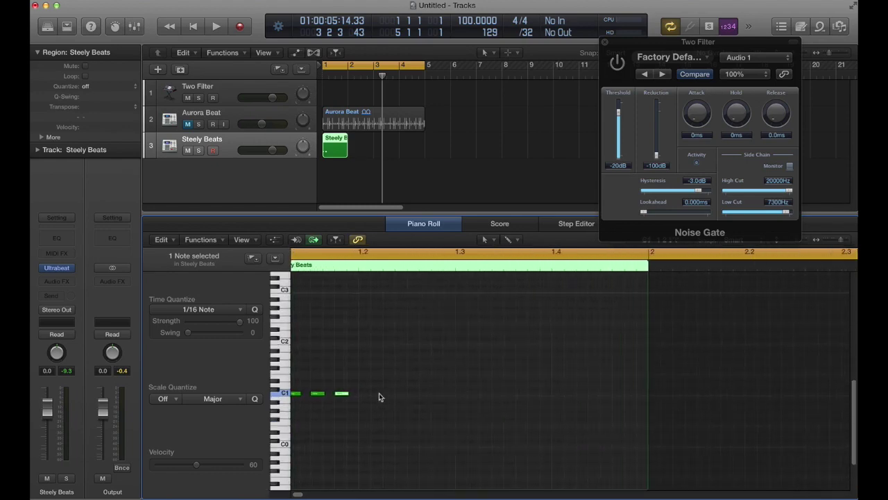
scroll(380, 397, up, 2)
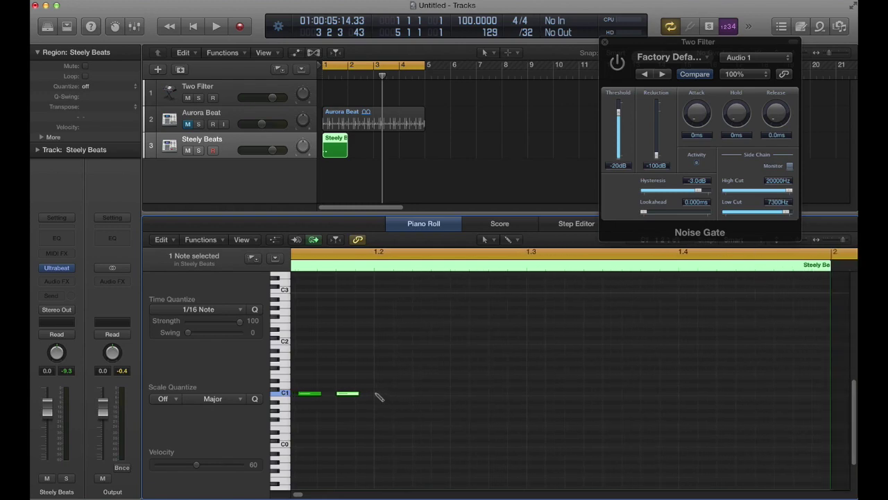
click(378, 394)
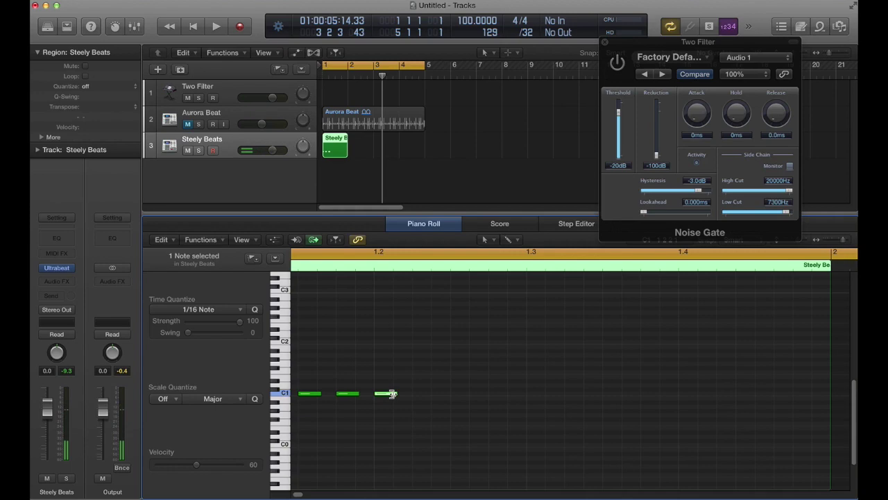
click(393, 397)
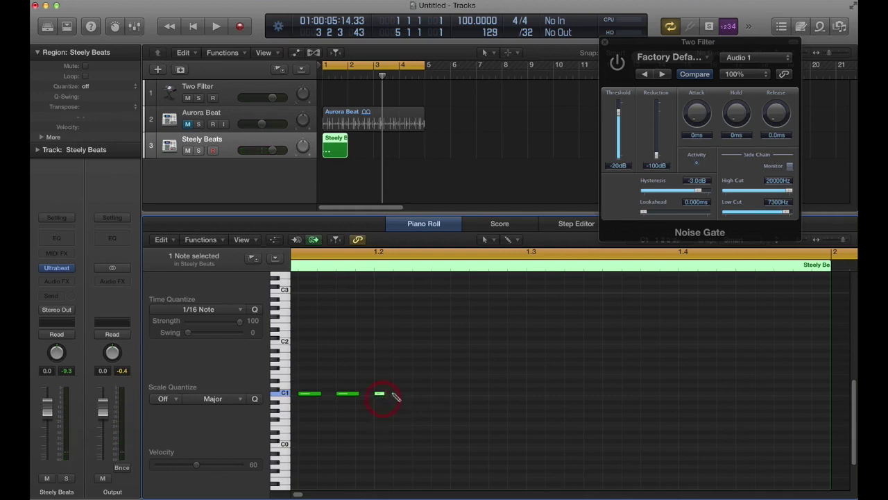
Add seven more short C1 notes along the C1 row
click(394, 394)
click(415, 394)
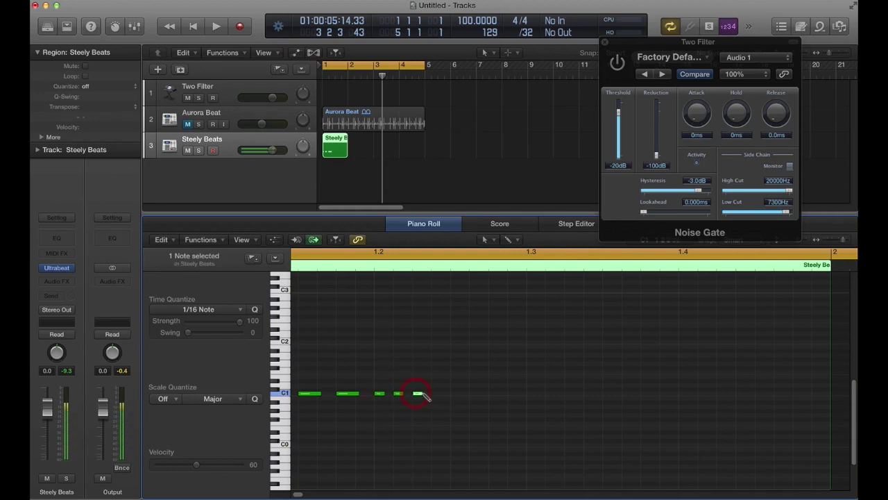
click(437, 395)
click(455, 394)
click(471, 395)
click(491, 394)
click(509, 394)
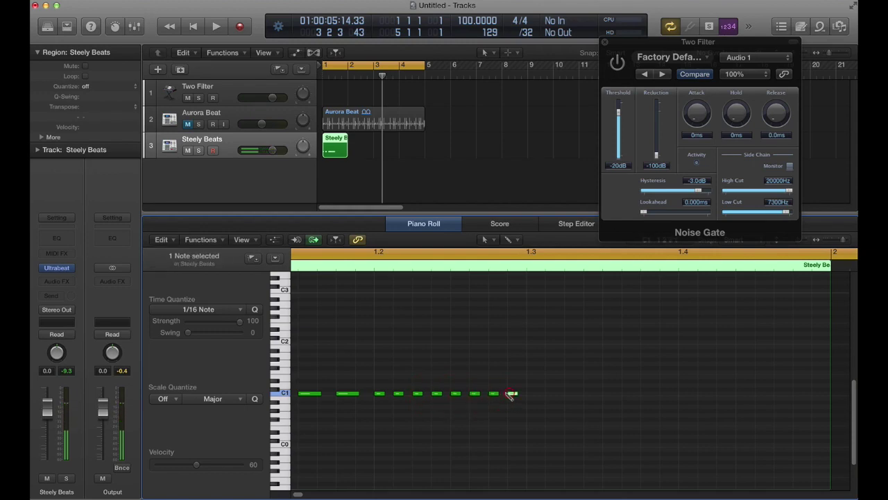
Switch the division to /64, zoom in, and add a new short C1 note
click(528, 34)
click(531, 51)
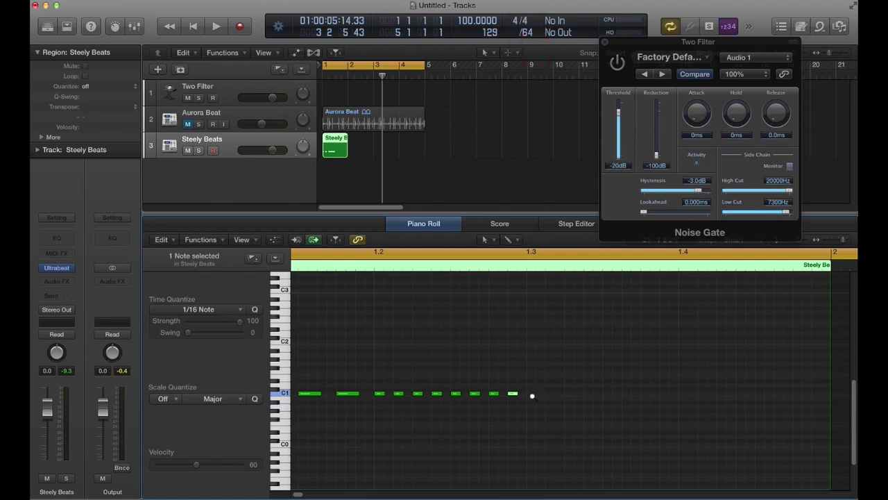
key(super+Right)
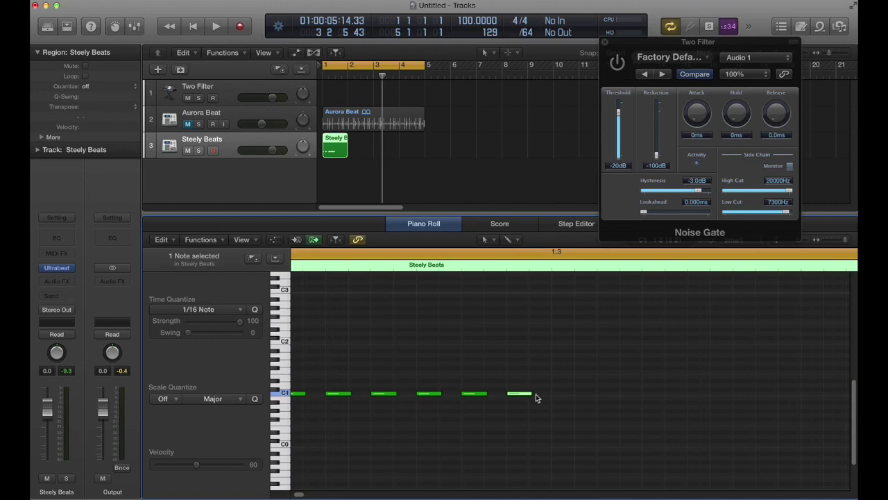
key(super+Right)
scroll(513, 398, right, 1)
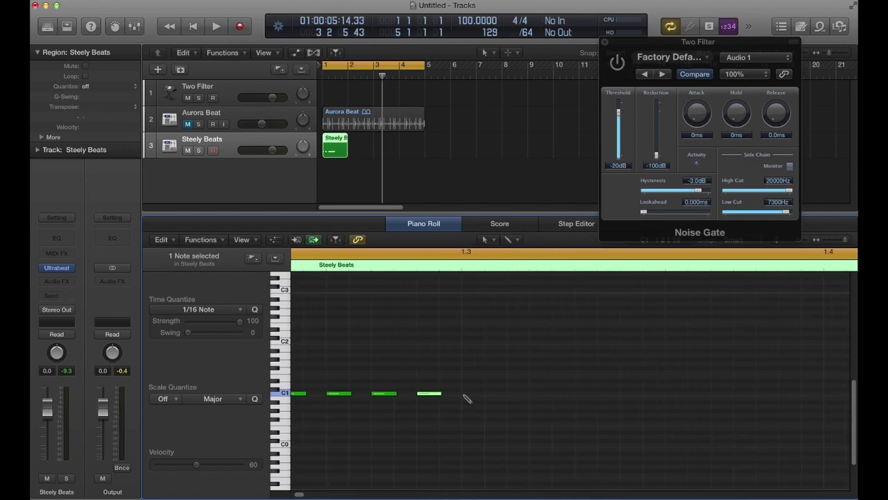
click(465, 397)
drag(476, 397, 471, 397)
Add six more short C1 notes to finish the kick run
click(511, 396)
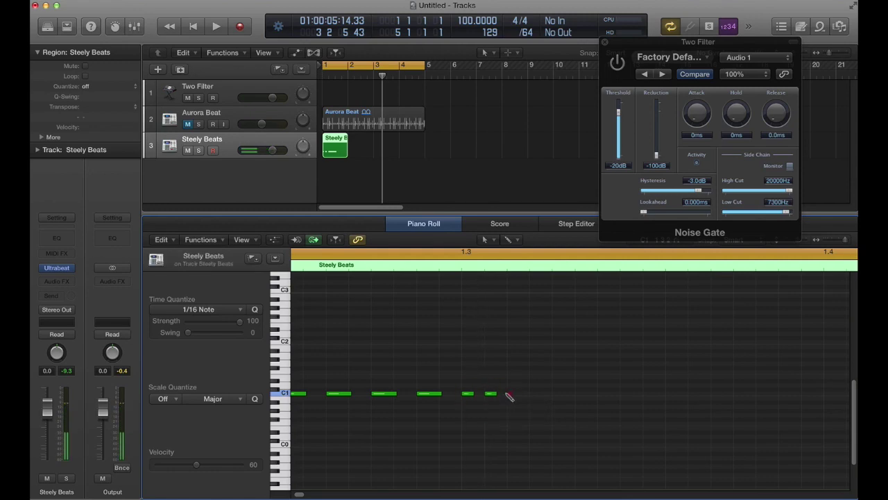
click(531, 396)
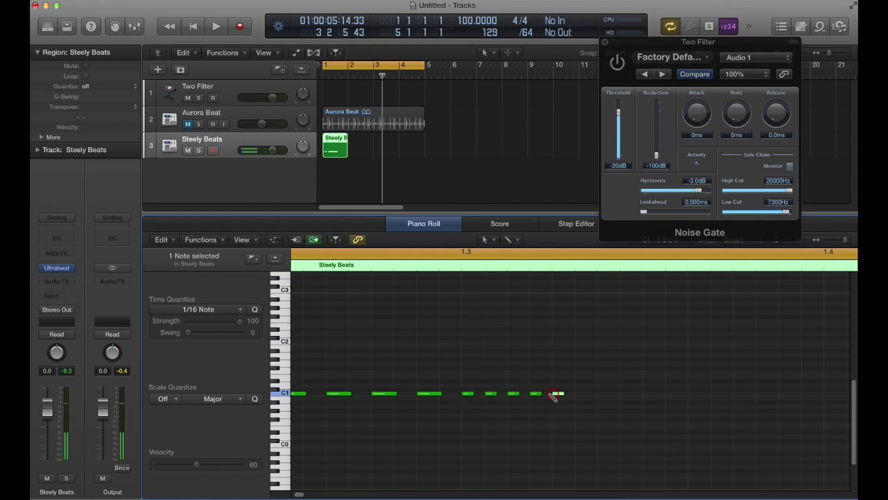
click(554, 396)
click(576, 395)
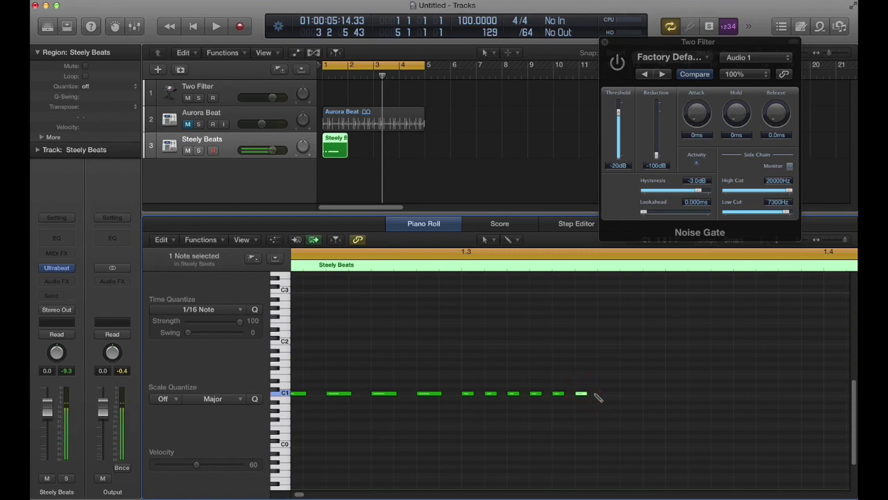
click(599, 396)
click(622, 396)
Select the Steely Beats region and play back the drum pattern
click(324, 148)
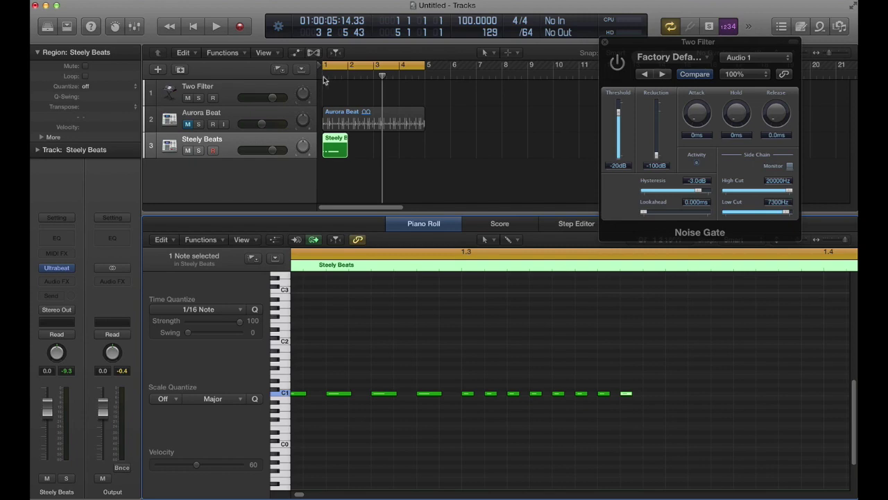
click(217, 25)
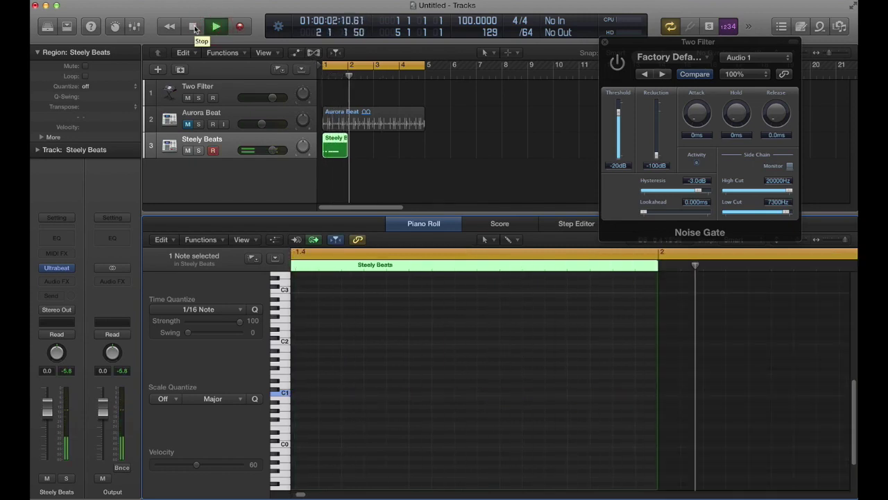
click(195, 26)
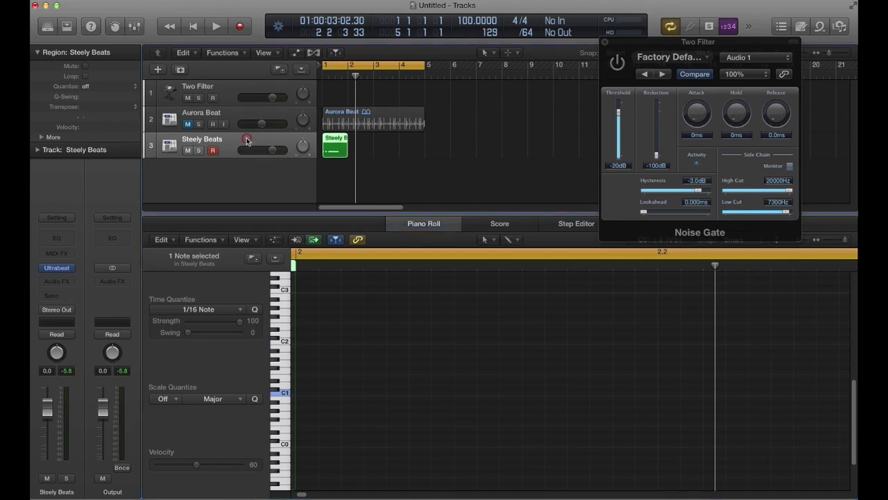
Record-arm the Two Filter track, check the Noise Gate side-chain source, and show the Mixer
click(232, 98)
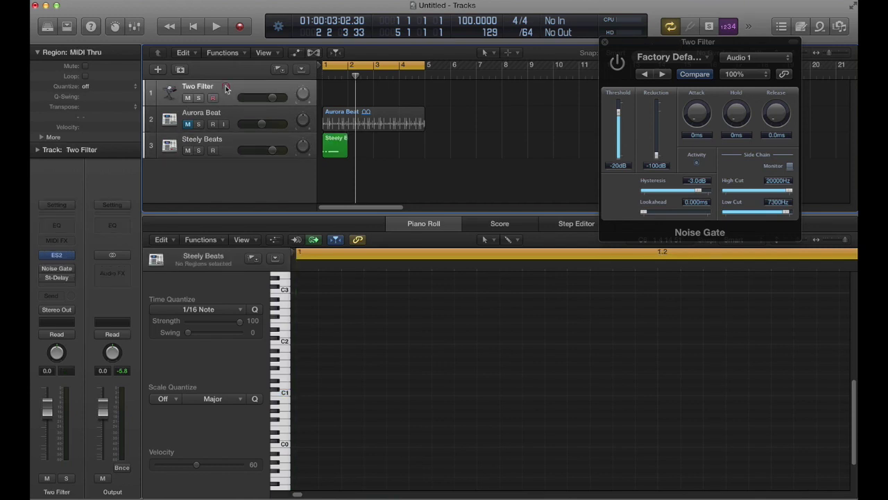
click(213, 98)
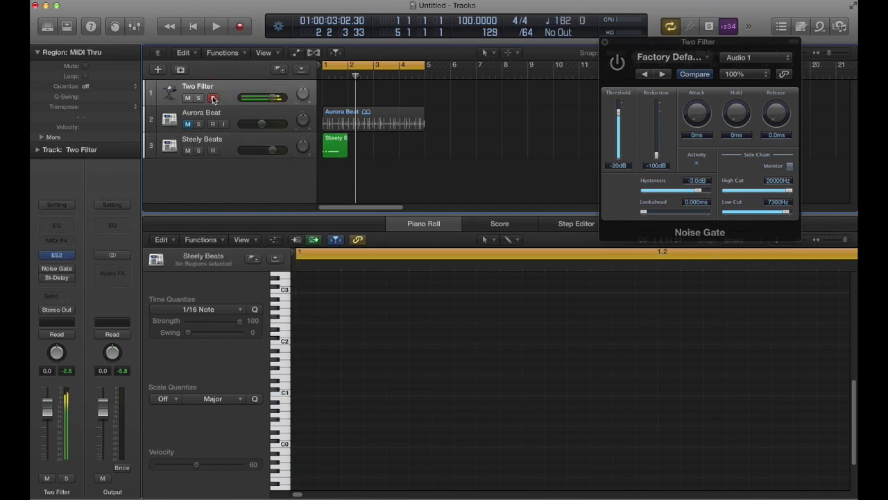
click(777, 59)
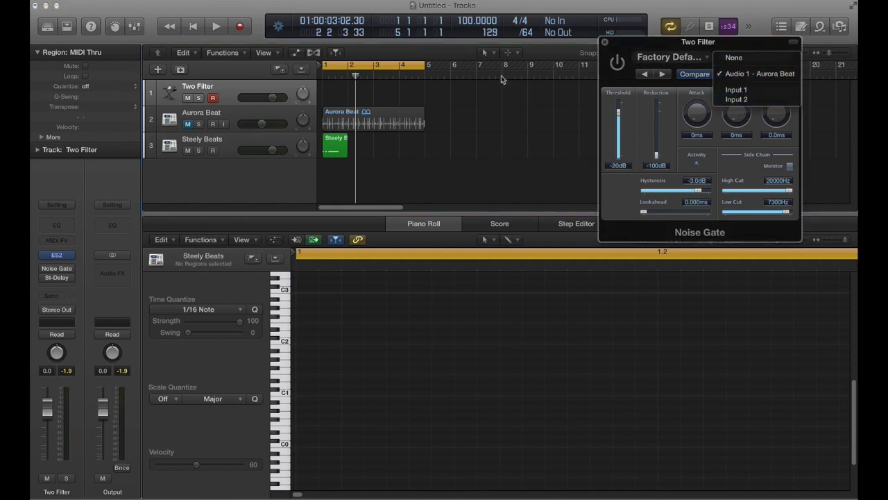
click(430, 129)
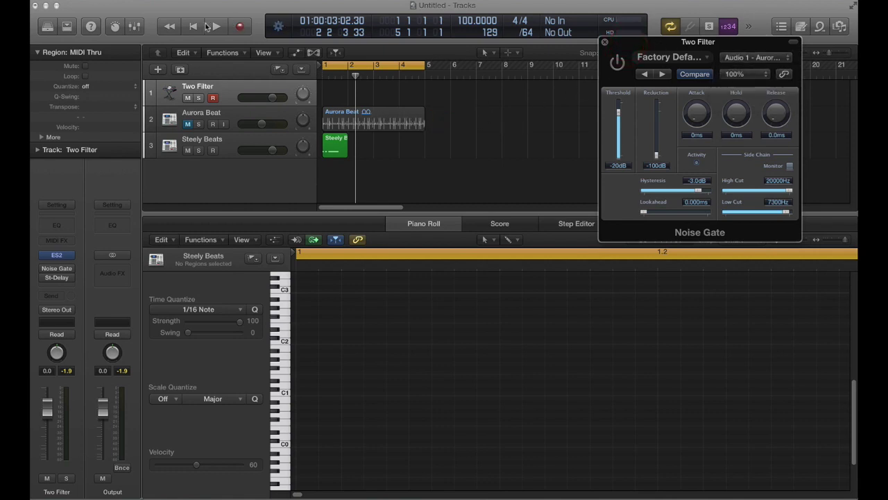
click(135, 27)
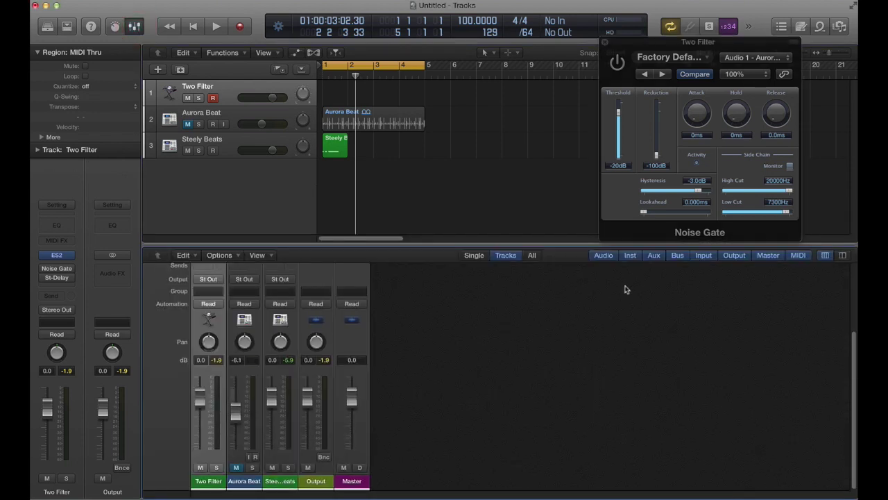
Create a new auxiliary channel strip, Aux 1, with its input set to Bus 1
drag(472, 231, 467, 126)
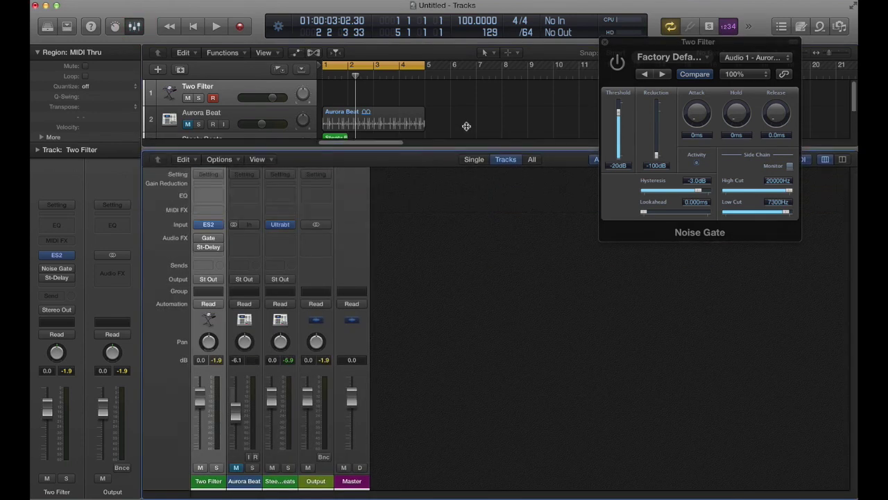
click(232, 160)
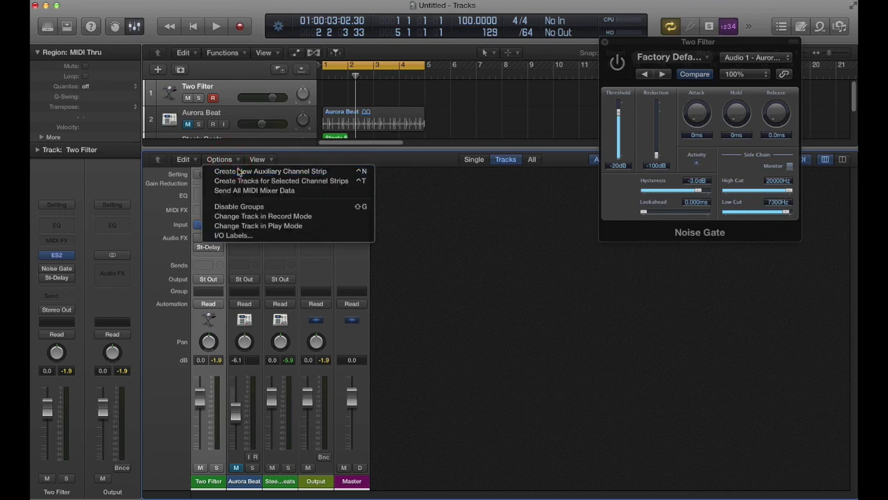
click(238, 171)
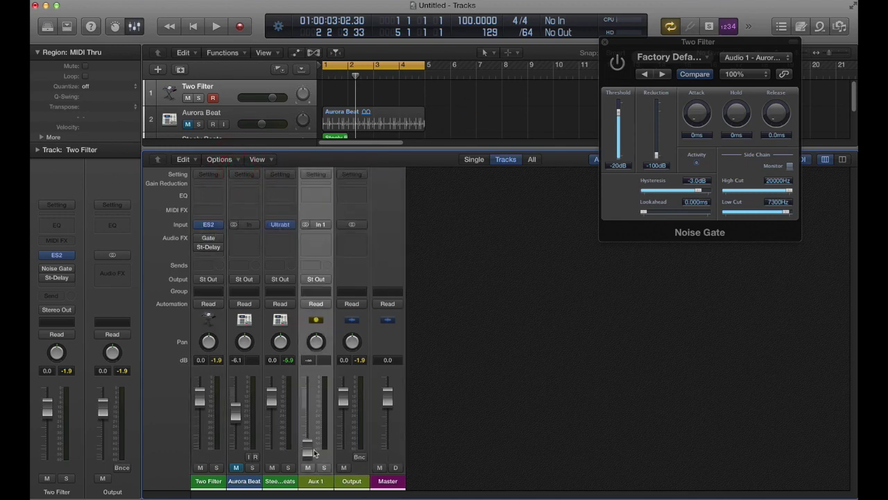
click(321, 224)
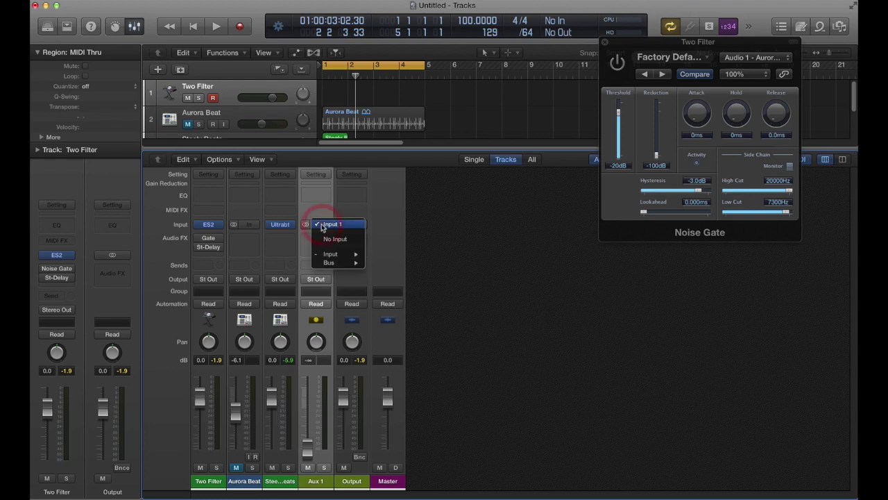
mouse_move(332, 263)
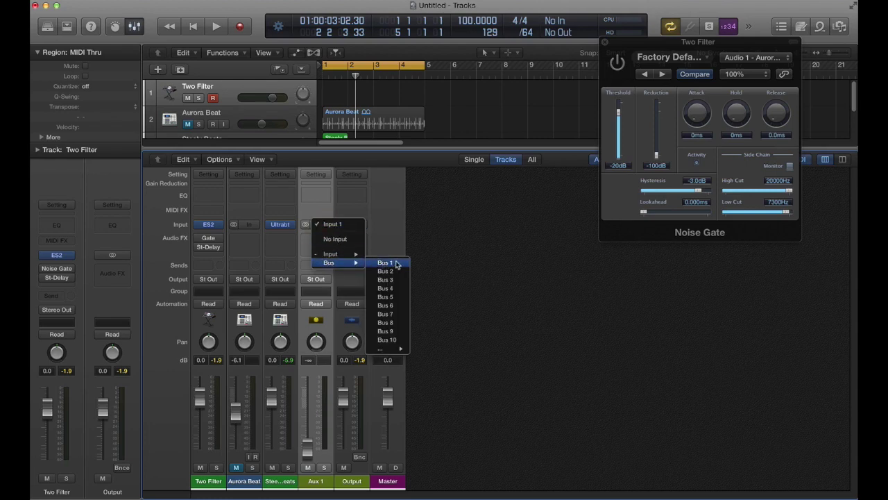
click(396, 264)
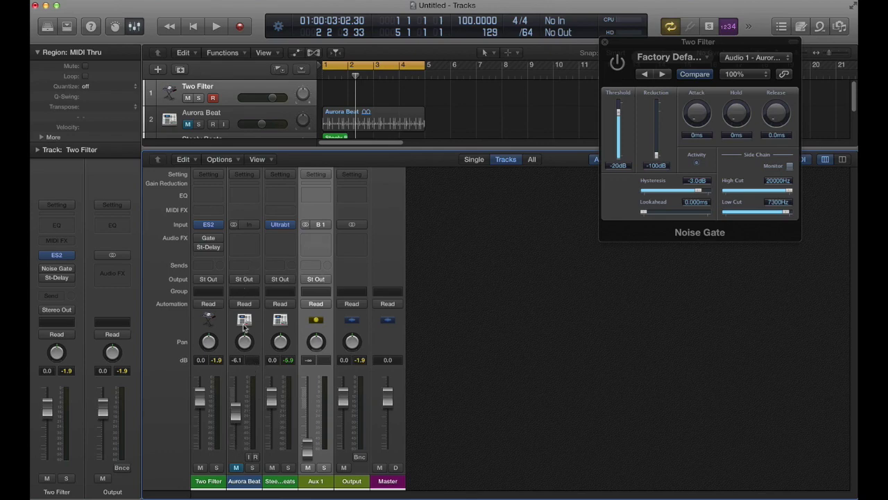
Route the Steely Beats channel output to Bus 1
click(278, 481)
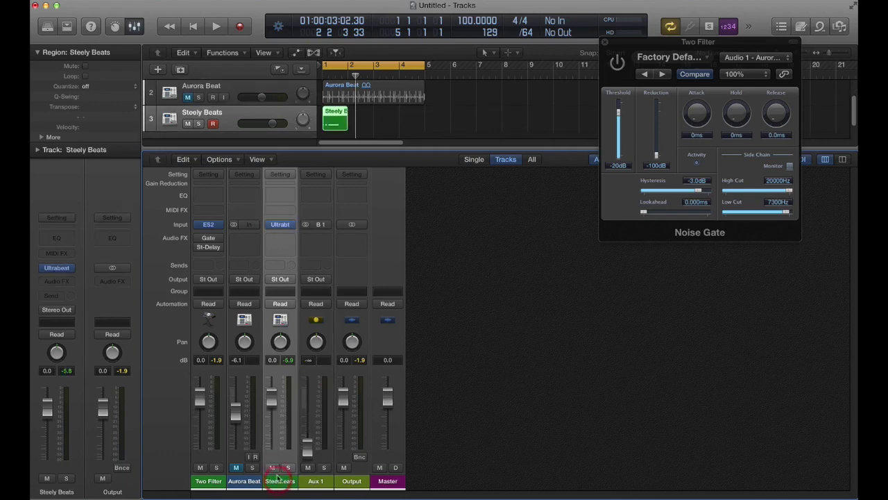
click(281, 280)
click(282, 280)
click(281, 281)
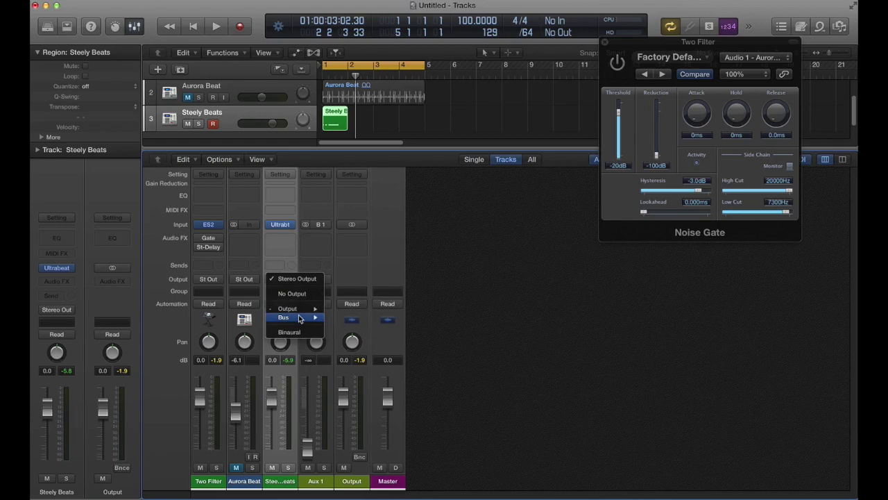
mouse_move(308, 317)
click(351, 320)
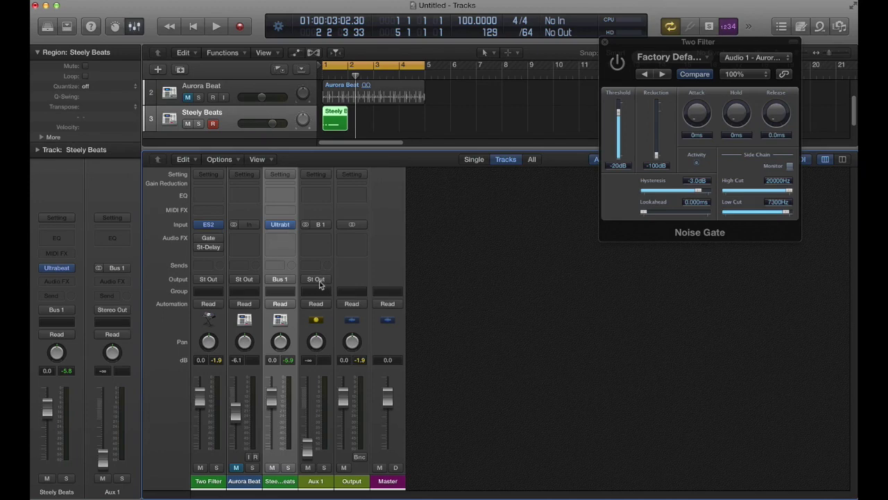
Set Aux 1's output to No Output and play the song
click(318, 279)
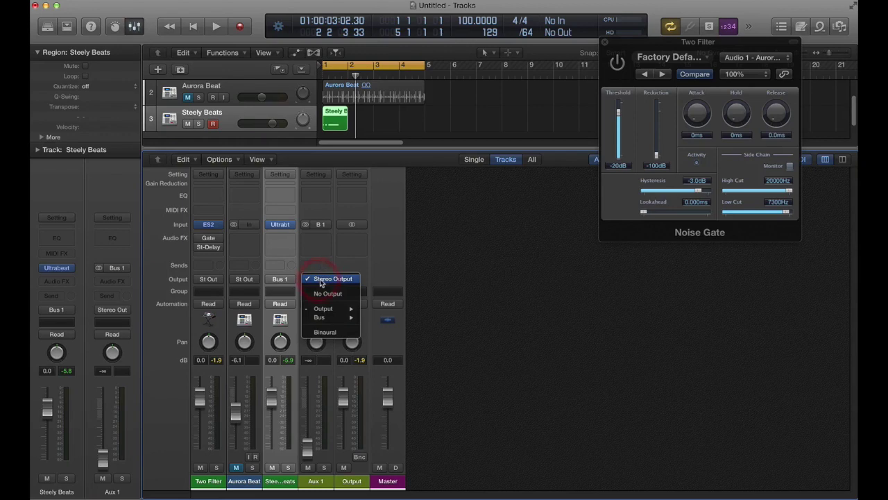
click(328, 293)
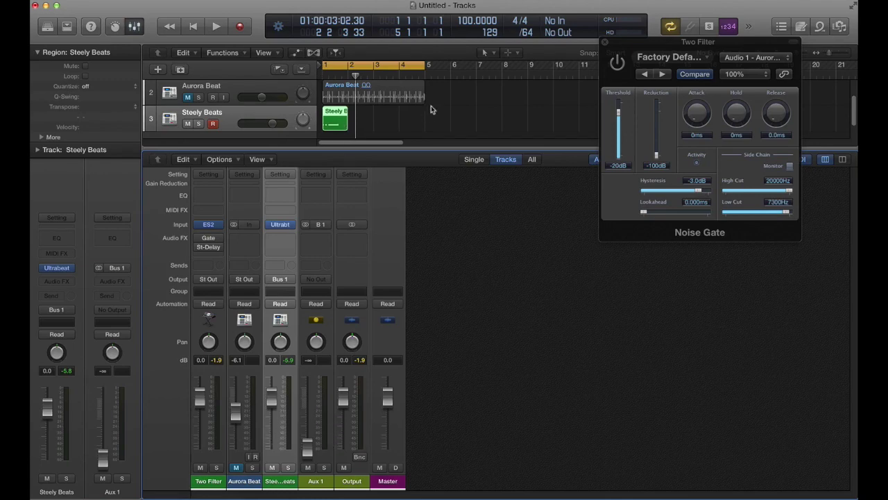
click(216, 26)
click(193, 26)
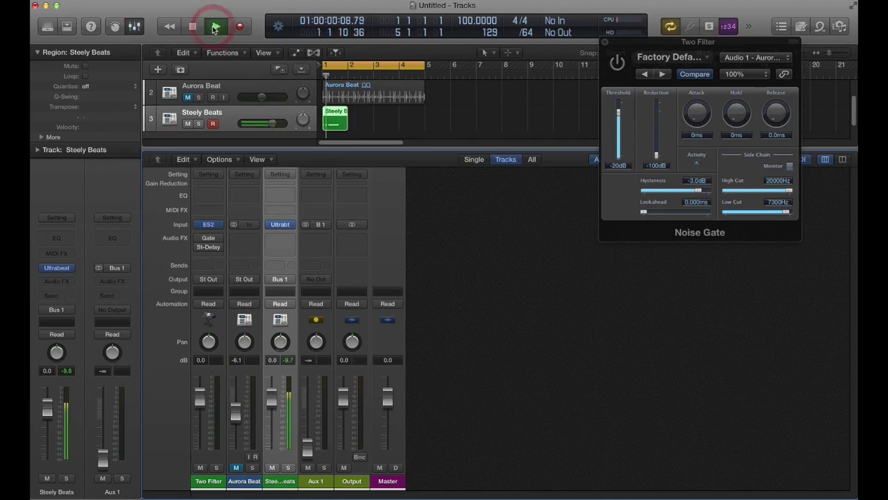
Set the Noise Gate's side-chain source to Bus 1 and replay the song
click(756, 57)
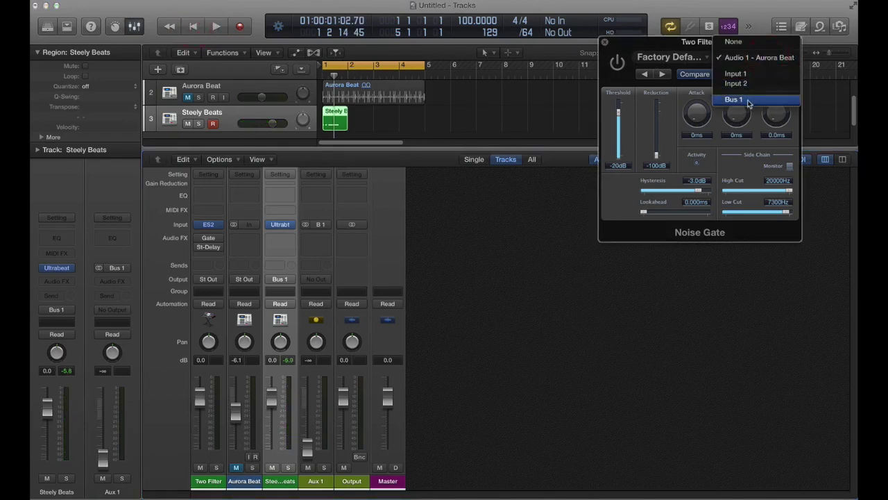
click(748, 101)
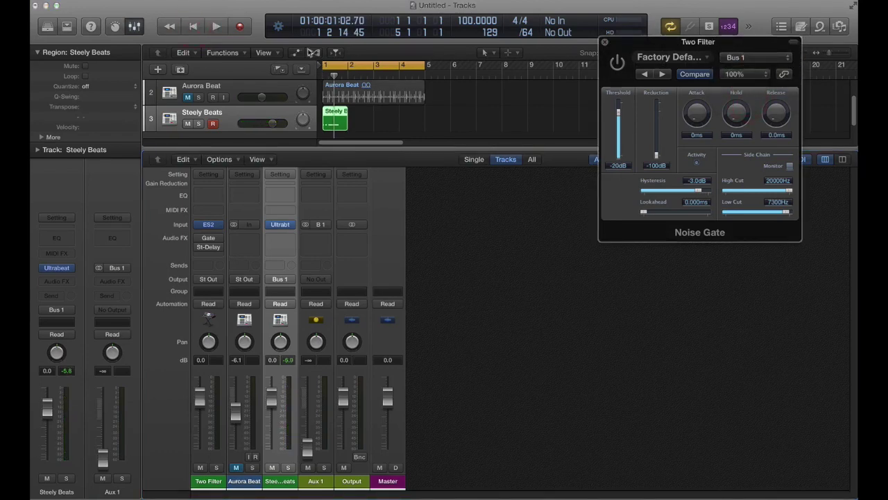
click(215, 27)
click(193, 26)
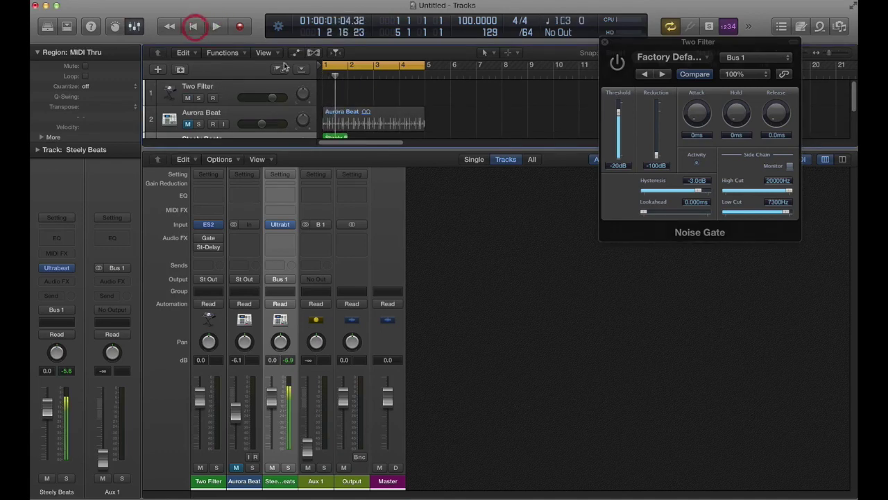
right_click(325, 96)
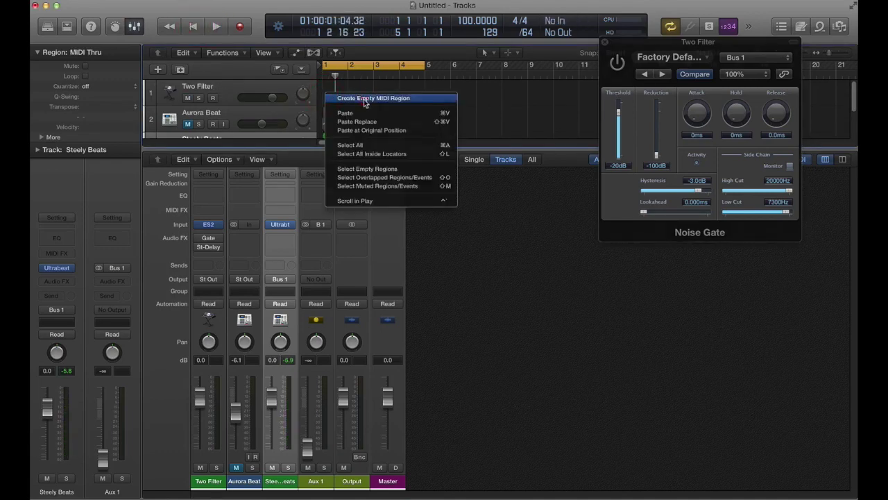
Create a Two Filter MIDI region to bar 5, draw a sustained C3 note, and audition it
click(364, 101)
drag(342, 97, 420, 98)
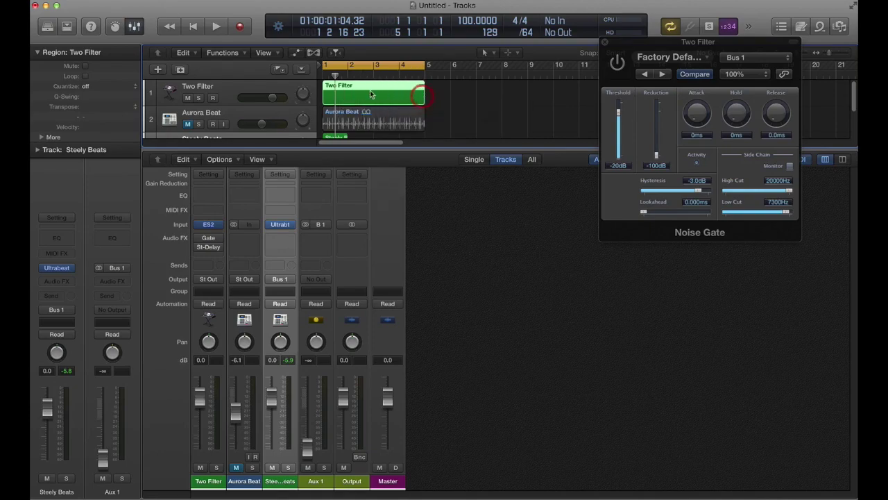
double_click(359, 90)
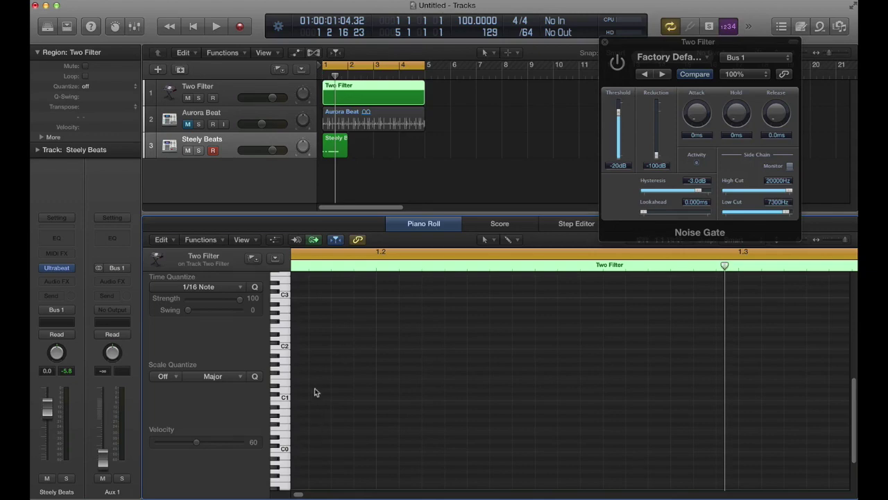
scroll(306, 318, up, 1)
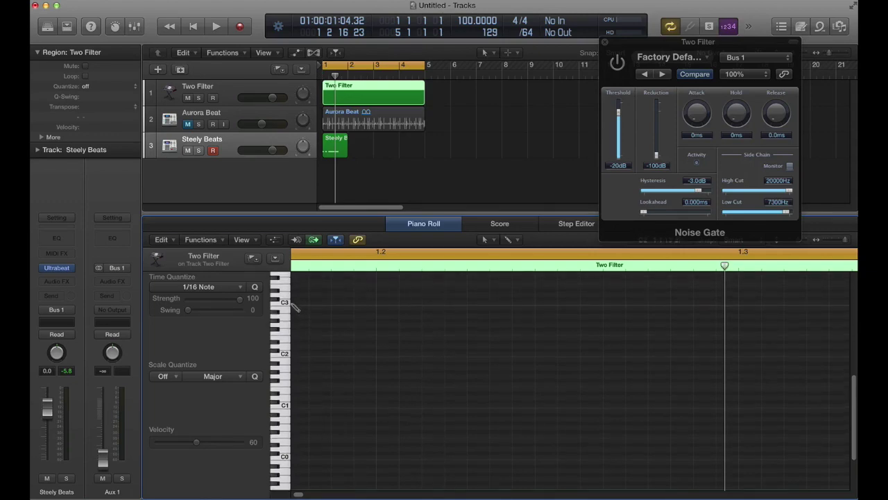
drag(293, 306, 379, 303)
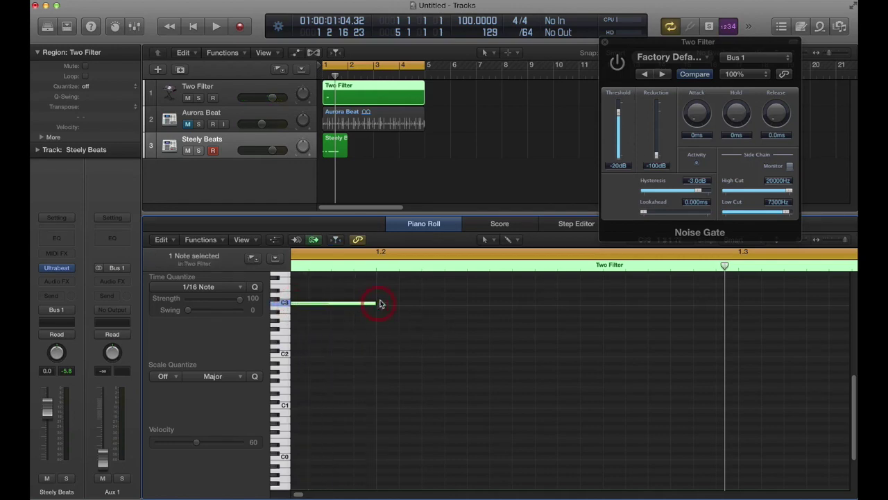
click(218, 27)
click(217, 26)
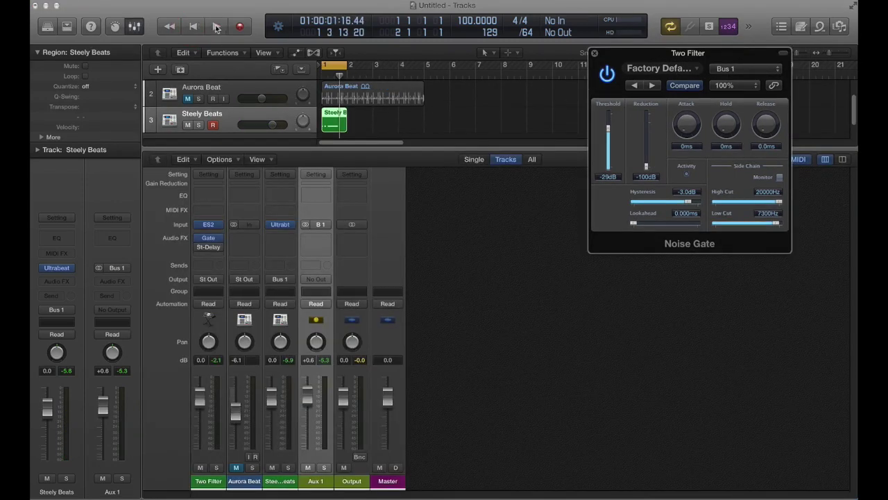
Start playback and bring the Noise Gate threshold down to -34dB
click(216, 26)
click(193, 27)
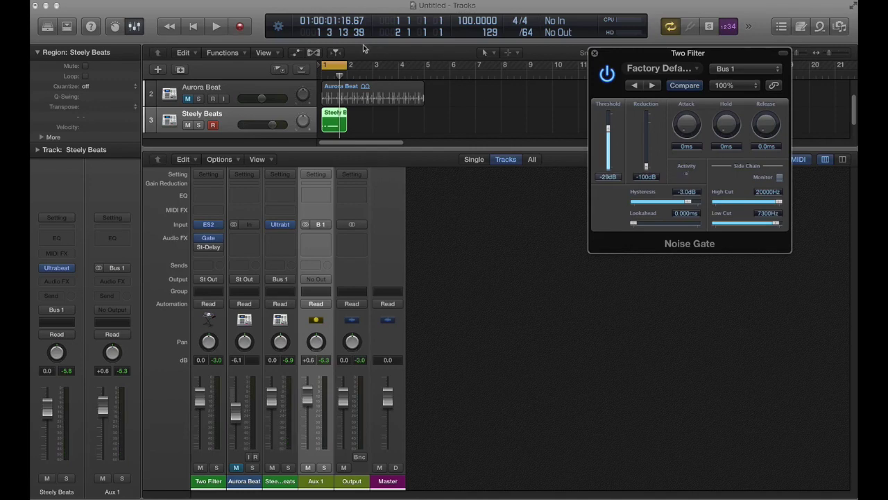
click(216, 27)
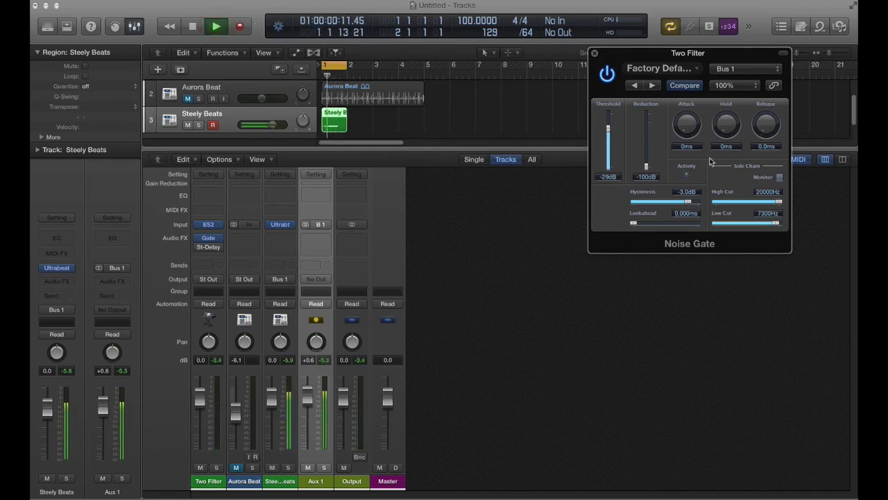
click(608, 125)
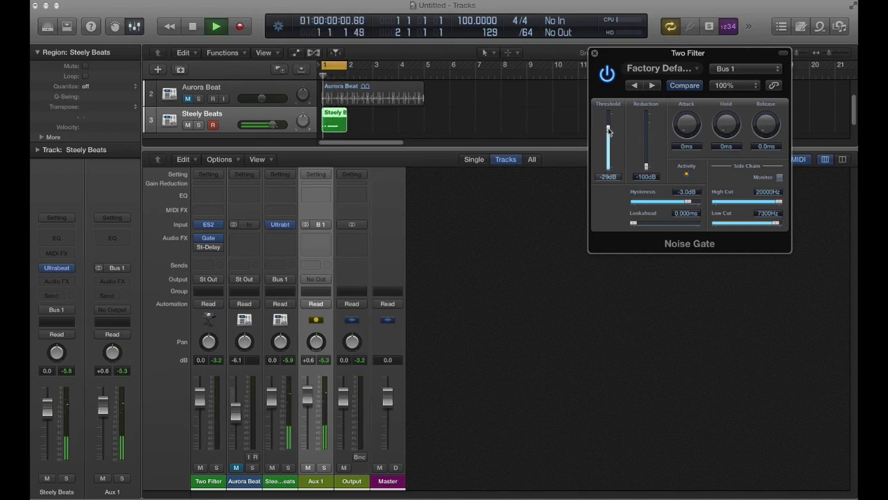
drag(609, 125, 609, 134)
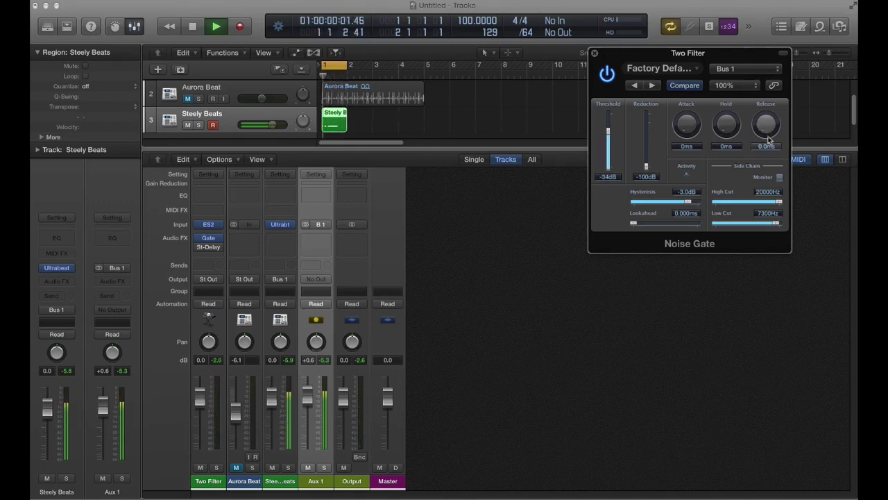
Set the gate to 2ms attack, 4.0ms release and 0ms hold, then stop playback
drag(687, 125, 690, 127)
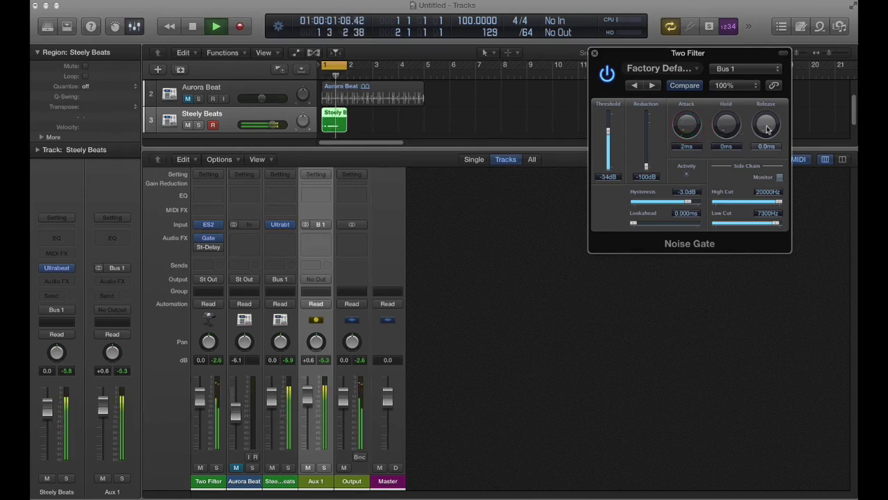
drag(767, 128, 767, 126)
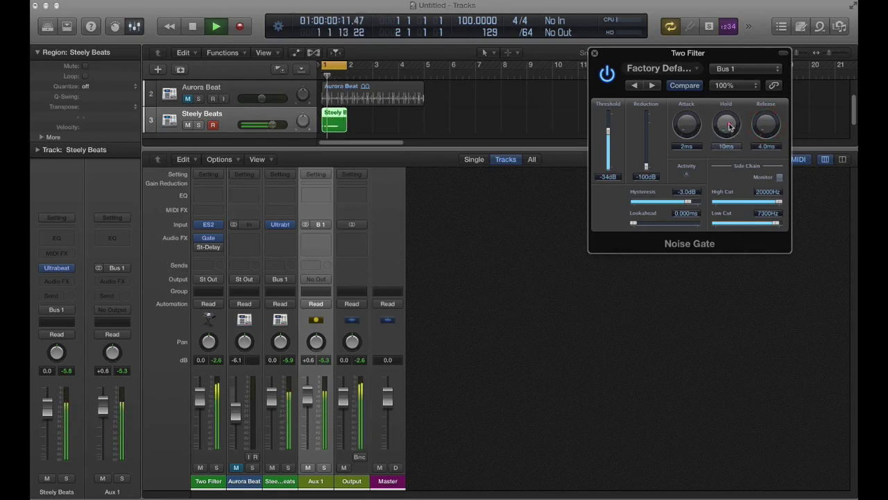
drag(730, 128, 730, 127)
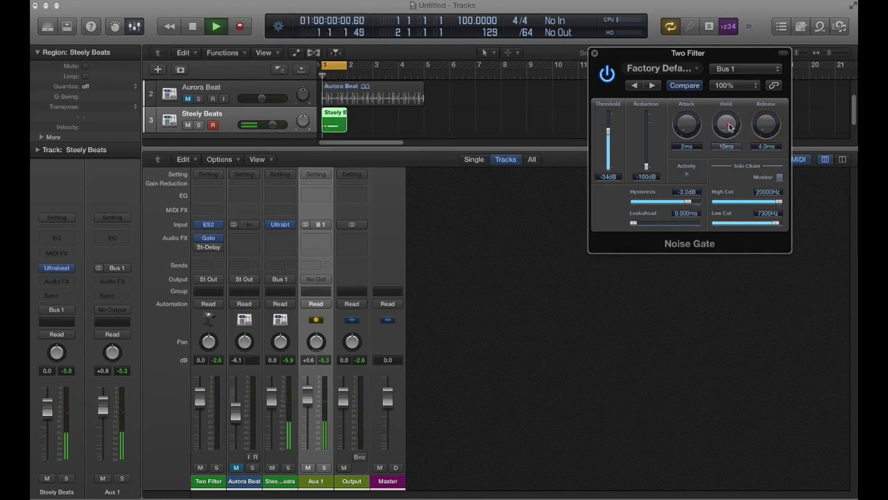
drag(730, 127, 729, 130)
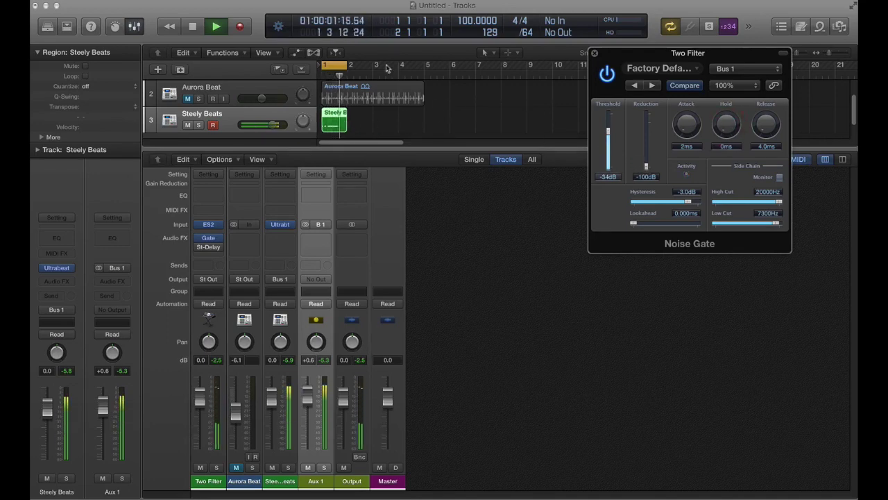
click(194, 27)
Open the Two Filter region in the Piano Roll and move the C3 note to the region start
scroll(389, 132, up, 2)
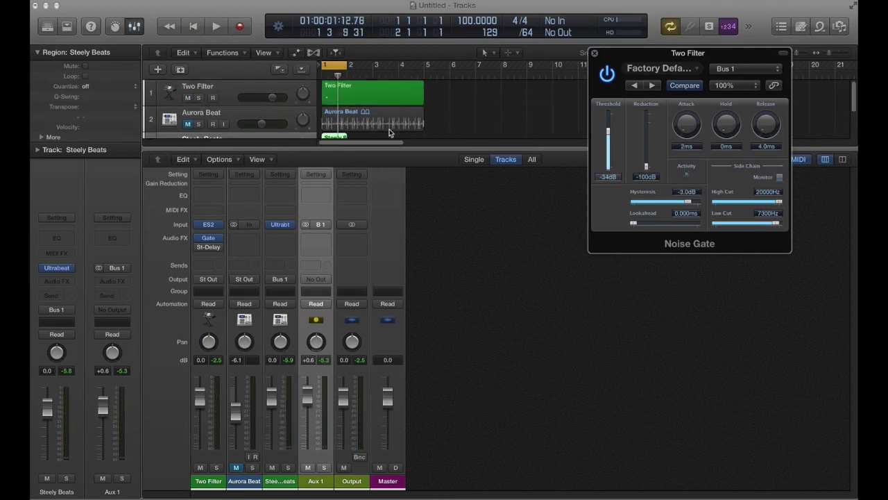
click(351, 89)
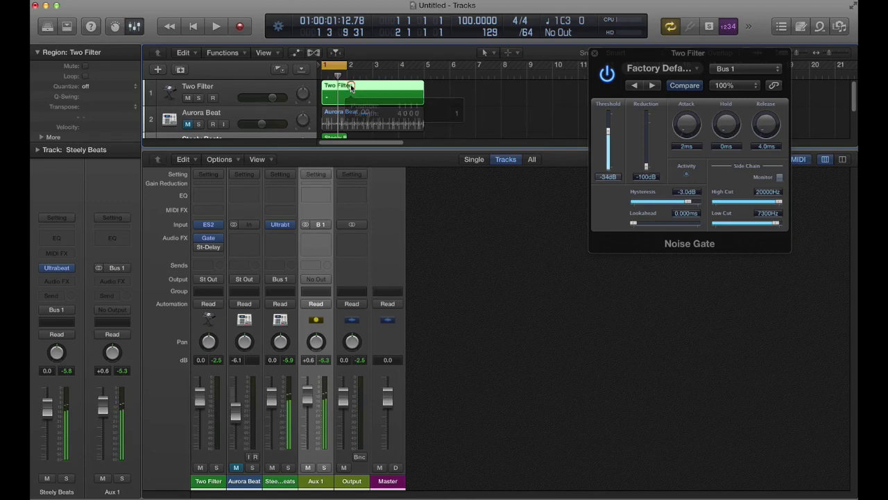
double_click(351, 88)
scroll(428, 346, up, 10)
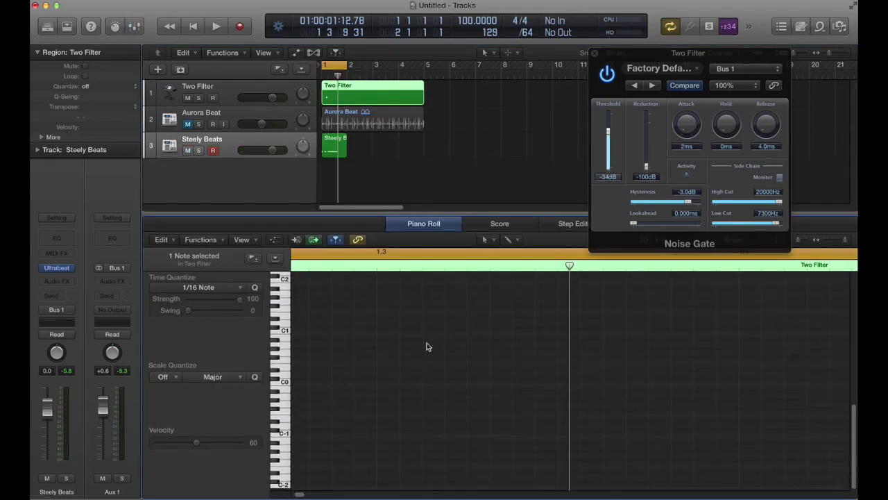
click(427, 346)
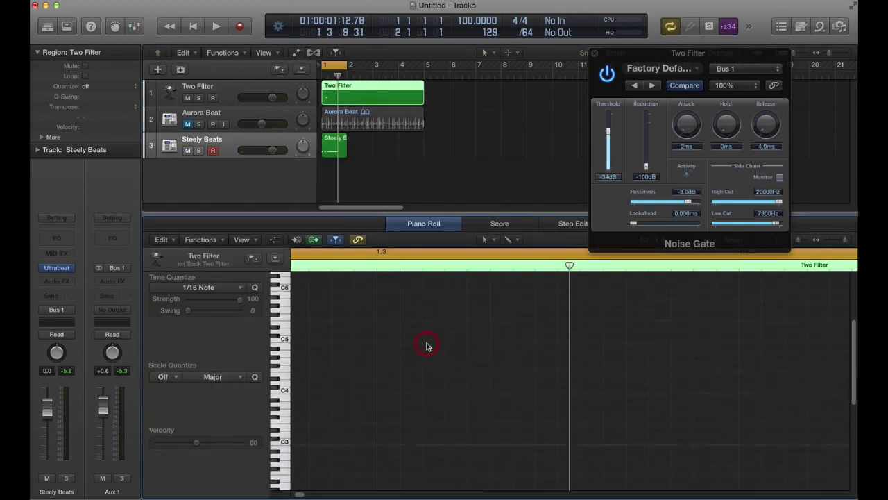
double_click(368, 92)
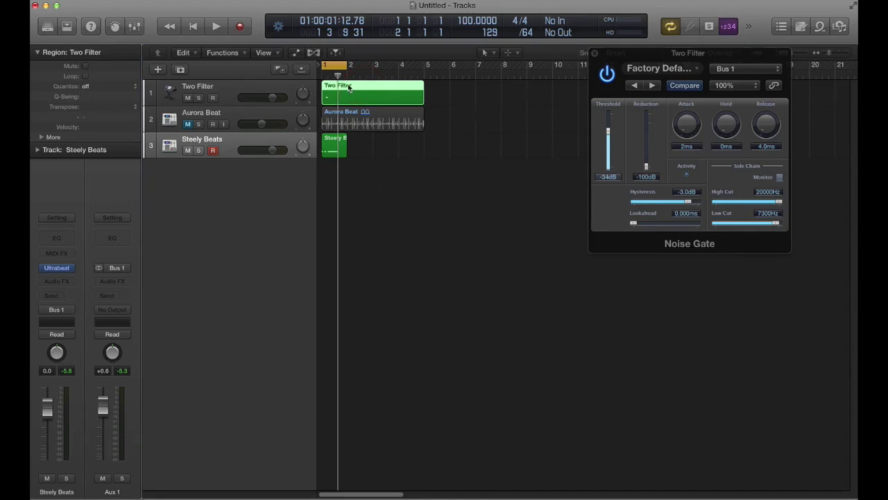
double_click(349, 88)
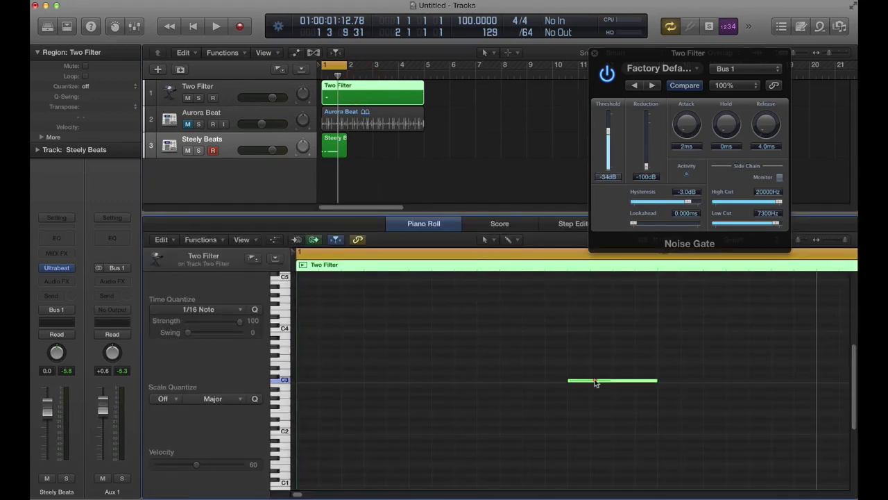
drag(595, 380, 322, 382)
Stretch the C3 note across the whole region, auditioning it with playback
drag(383, 381, 769, 380)
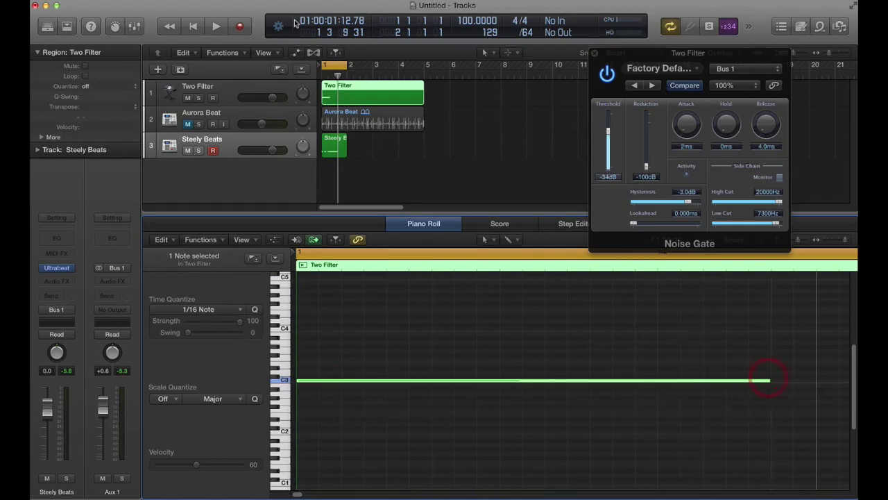
click(216, 27)
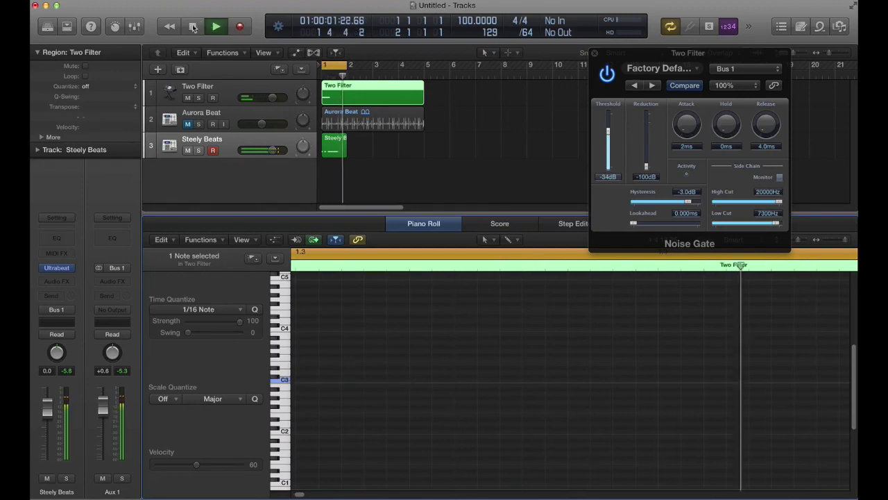
click(193, 27)
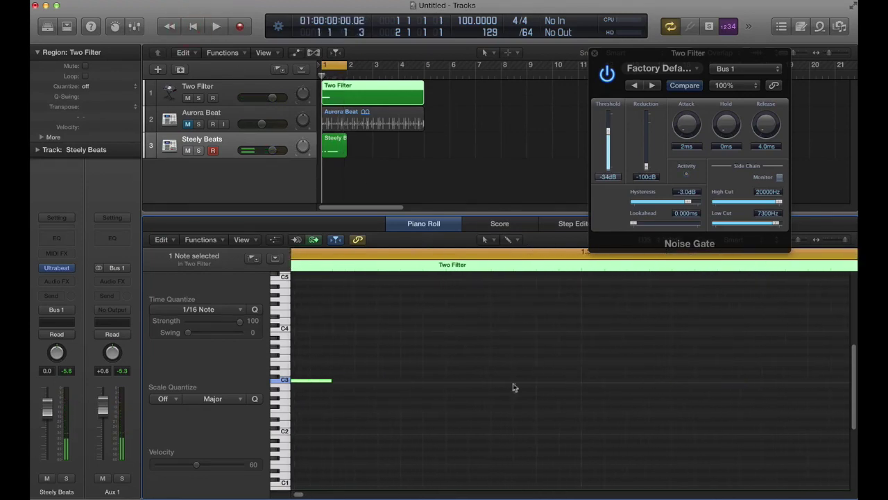
drag(327, 381, 845, 374)
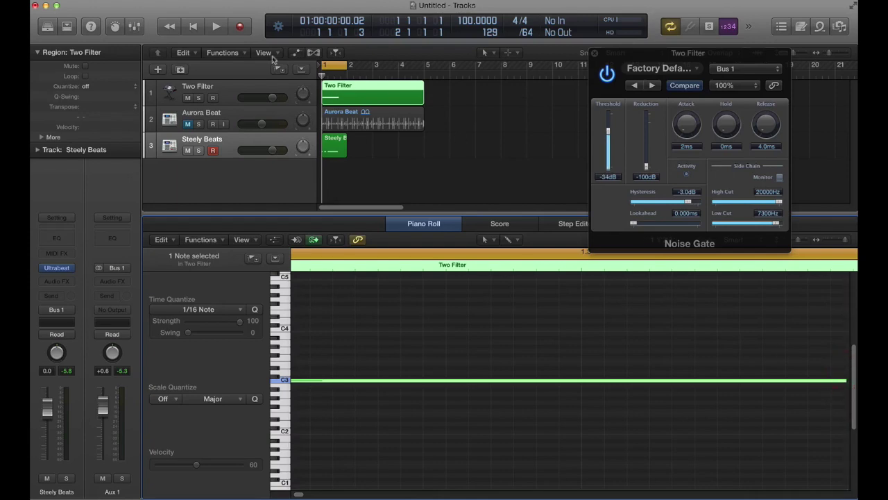
click(217, 28)
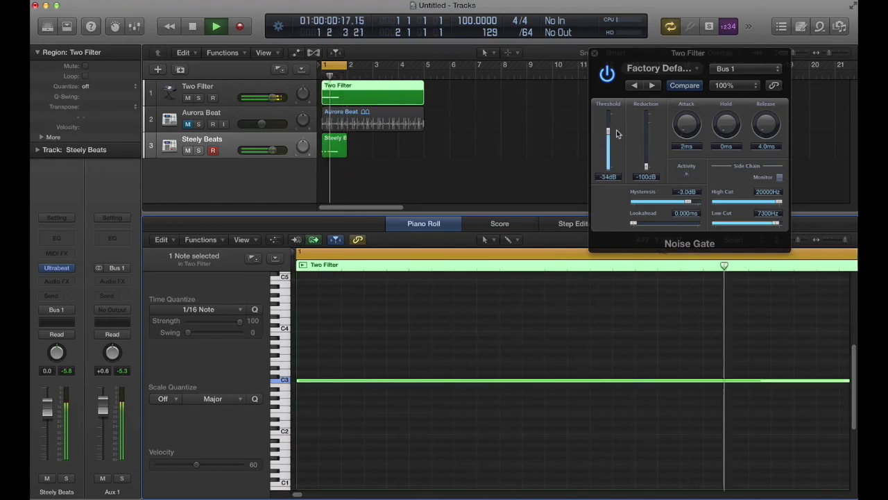
Restart playback and lengthen the Noise Gate attack to 5 ms and release to 9.0 ms
click(195, 26)
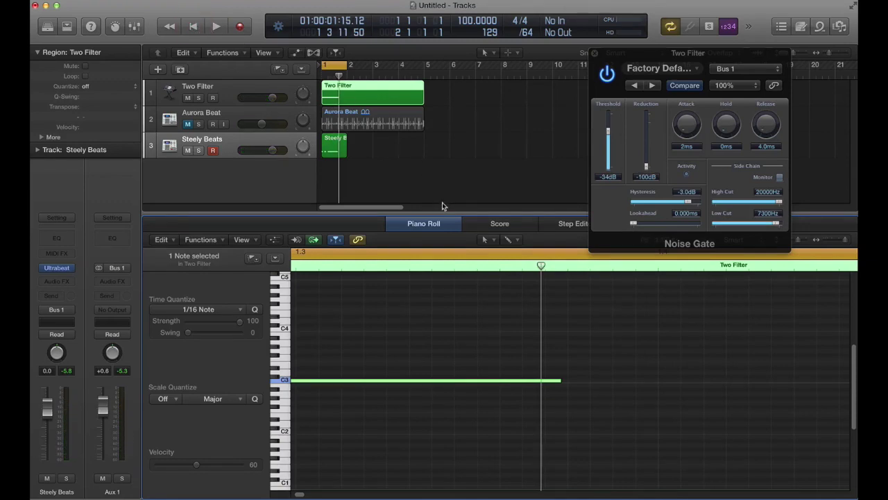
click(214, 27)
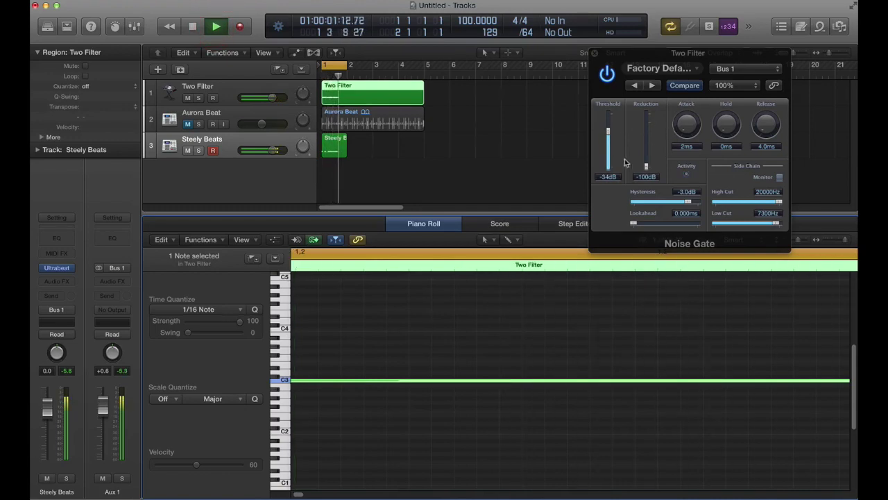
drag(687, 128, 688, 123)
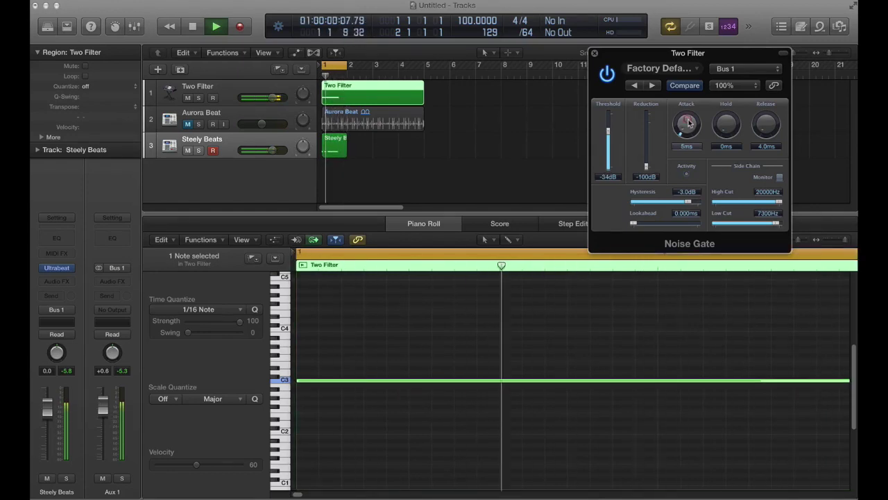
drag(767, 128, 768, 123)
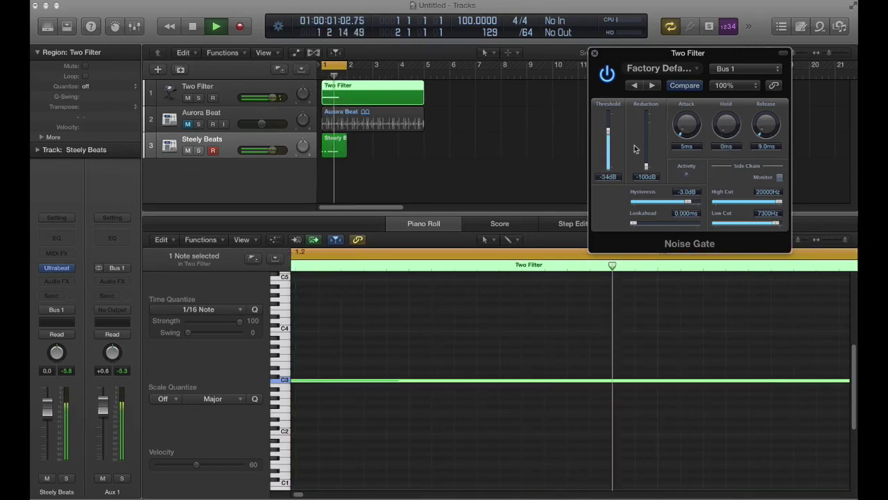
Briefly unmute Aurora Beat to compare, mute it again, and stop playback
click(187, 124)
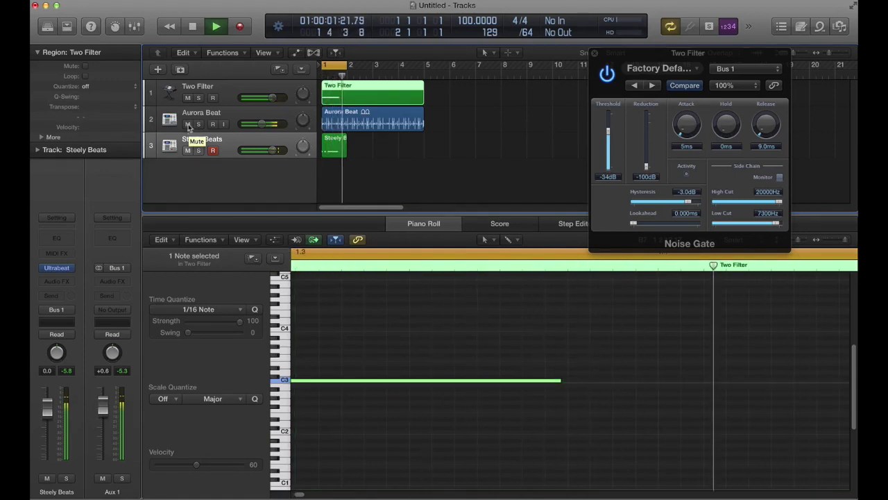
click(188, 125)
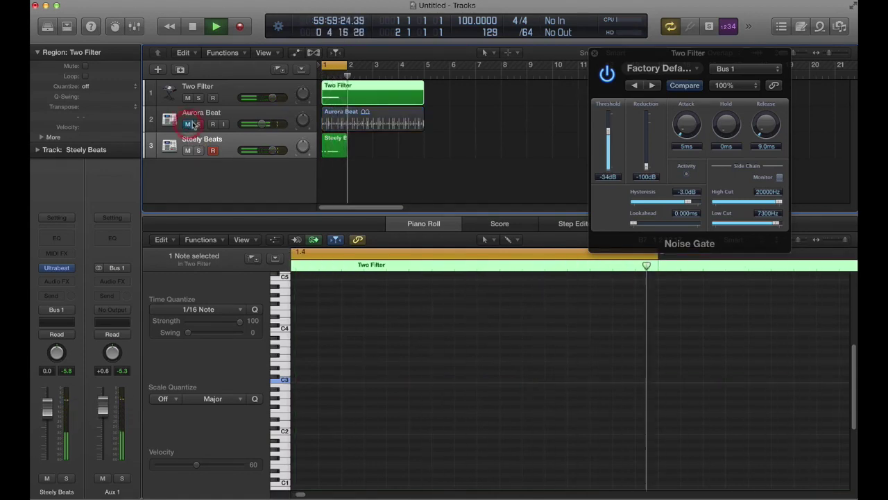
click(193, 26)
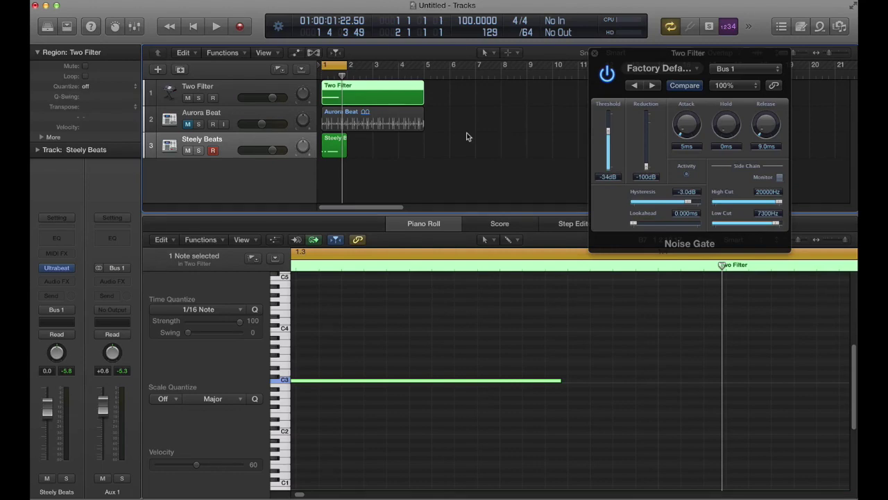
Drag the Two Filter Noise Gate window down and left toward the screen centre
drag(708, 59, 616, 115)
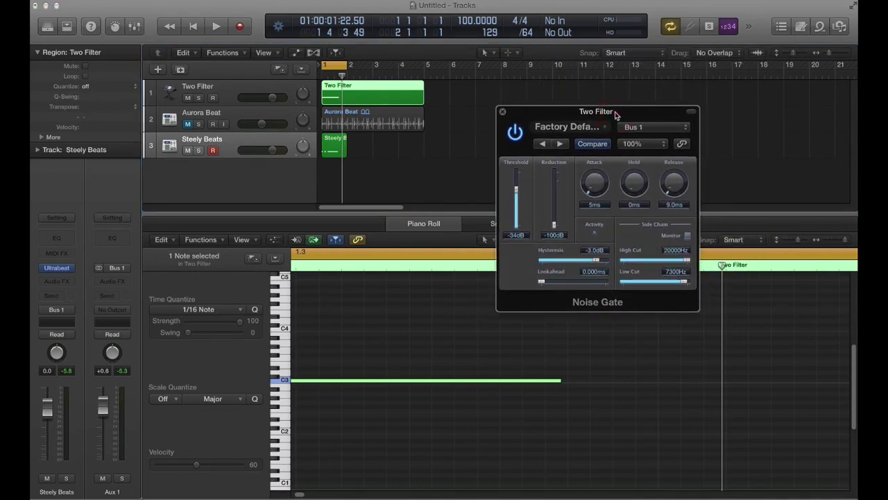